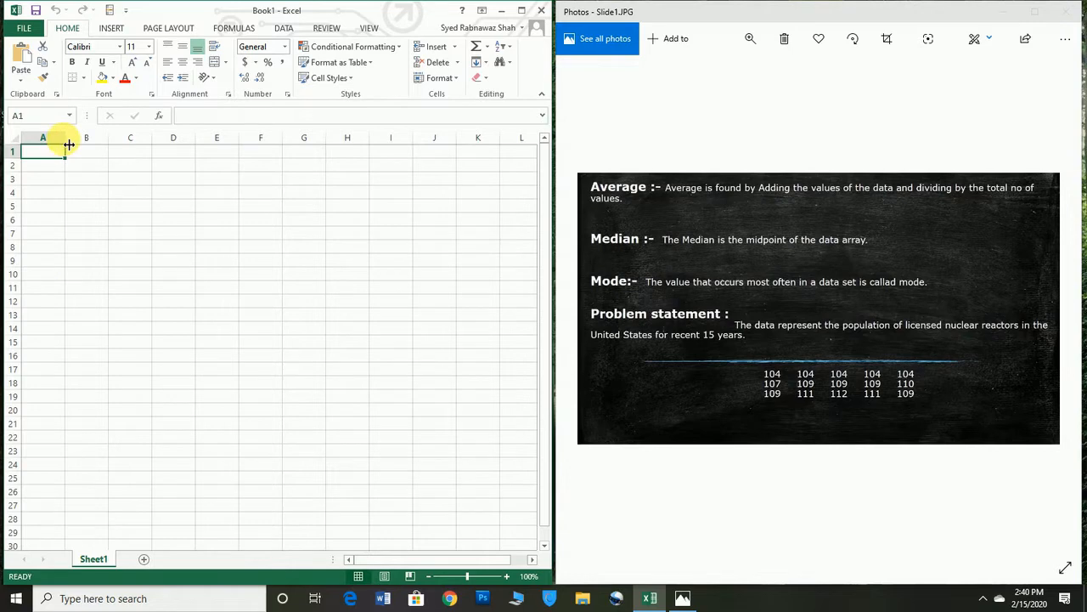
Step: Widen column A to roughly twice its default width so it can hold a text header
drag(92, 151, 128, 151)
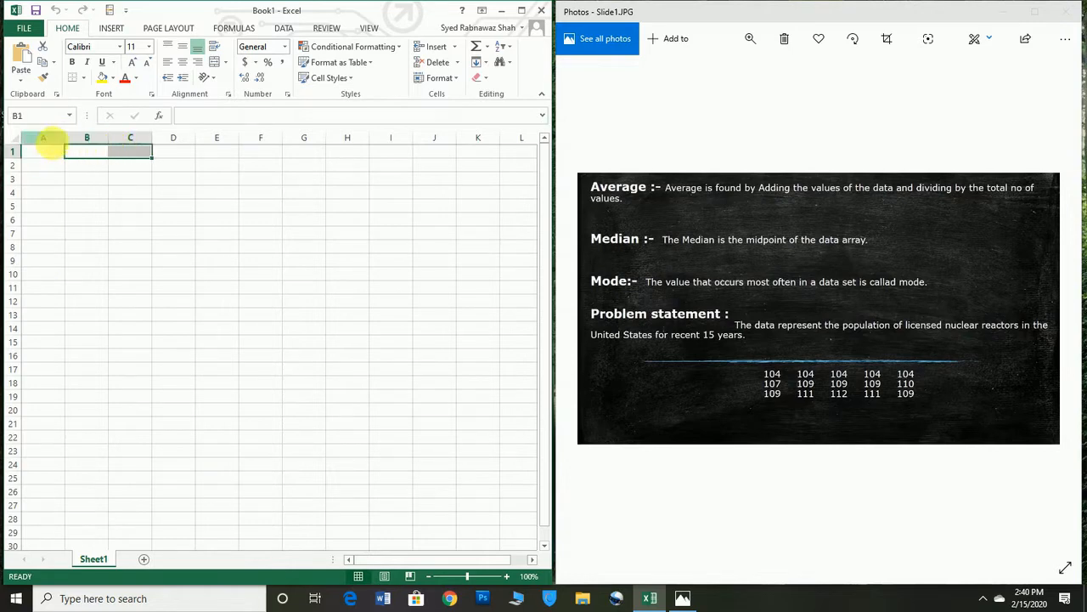
double_click(46, 153)
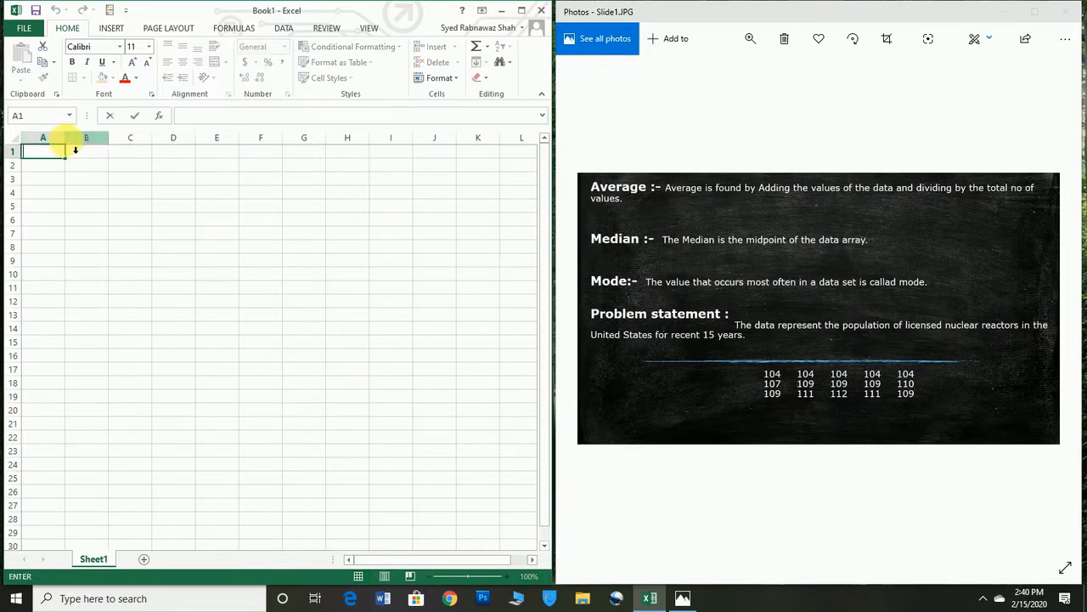
click(75, 138)
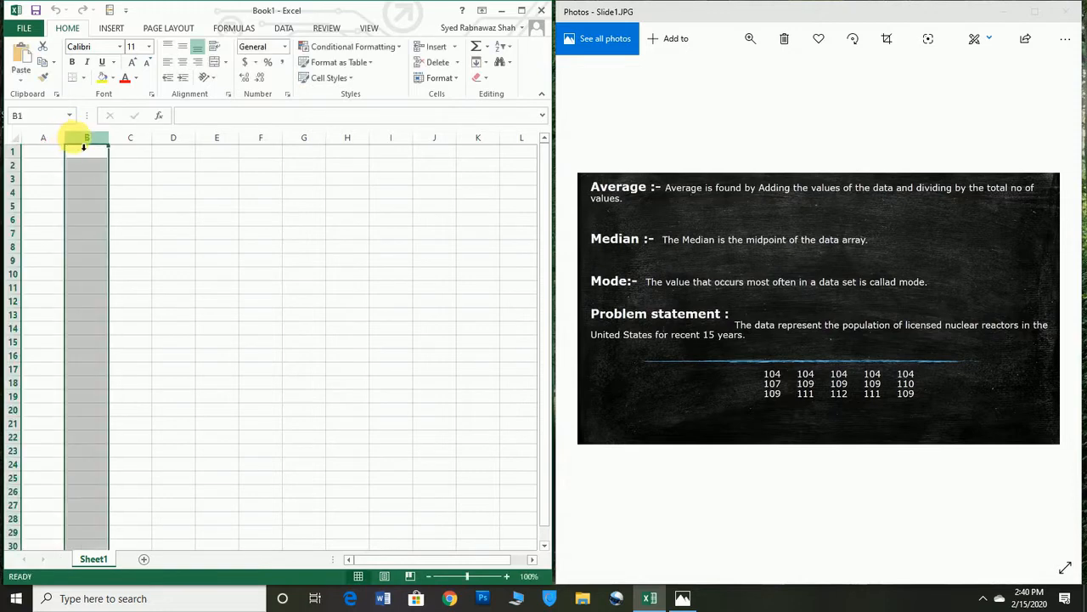
drag(71, 143, 114, 146)
Step: Enter the header "no of reactors" in cell A1
click(78, 154)
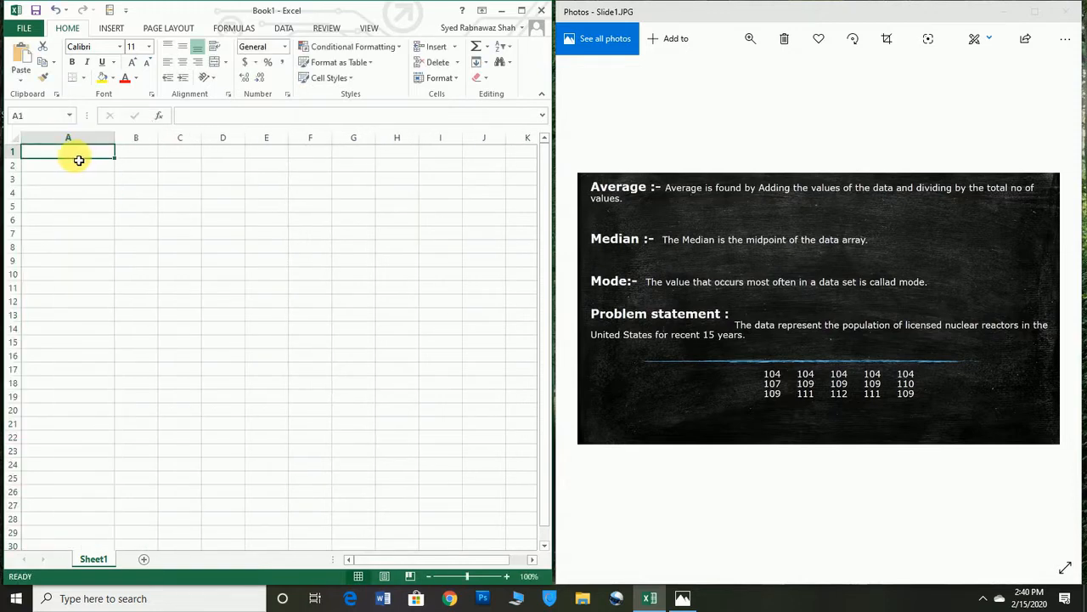
text(no of reactors)
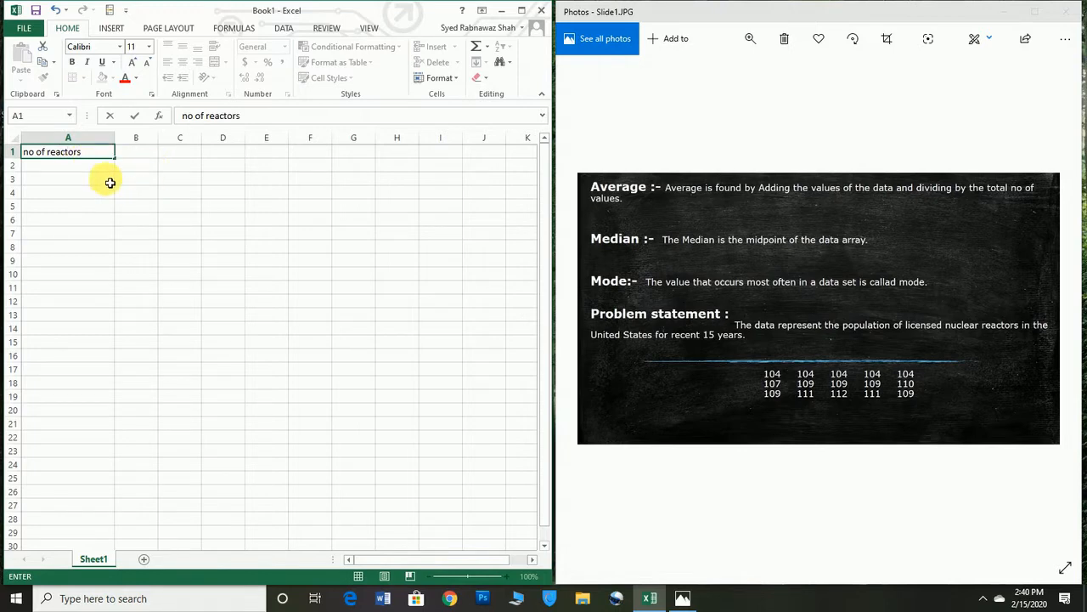
key(Return)
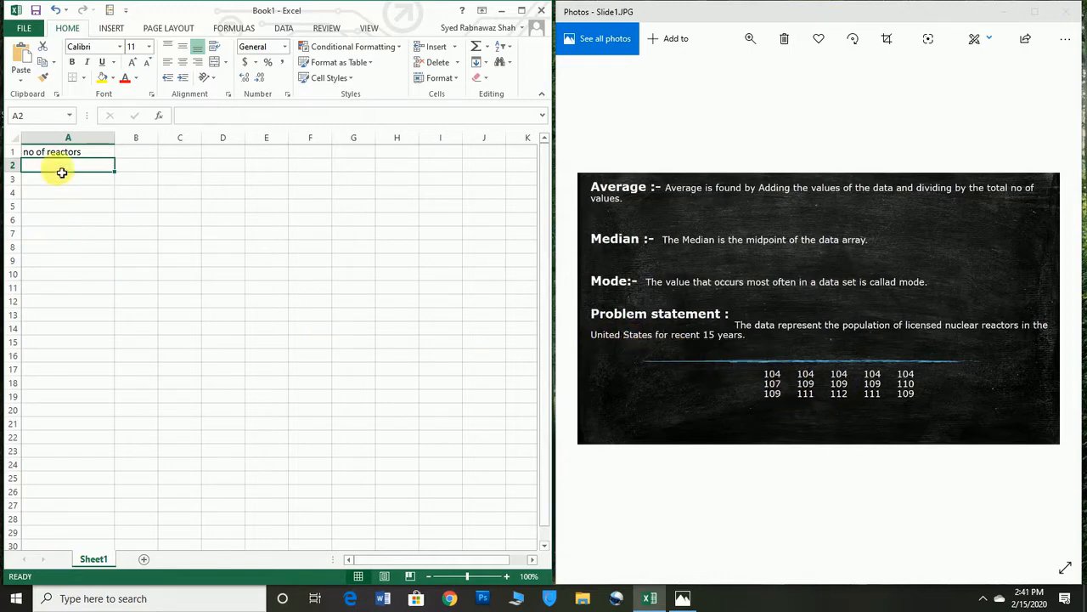
Step: Enter the first row of the problem's data down column A, putting 104 in each of cells A2 to A6
text(104)
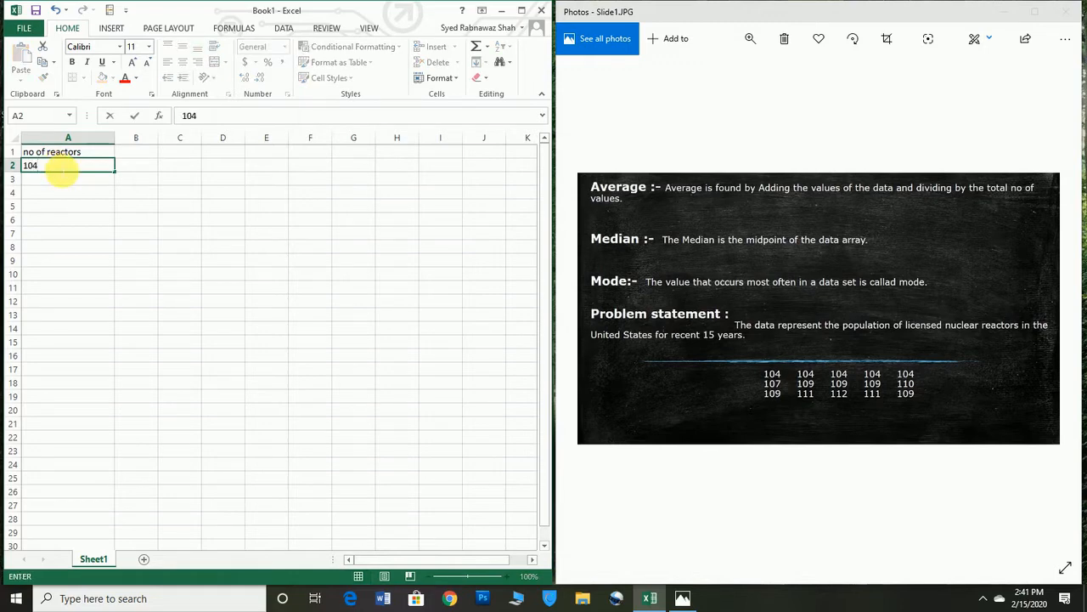
key(Return)
text(104)
key(Return)
text(1)
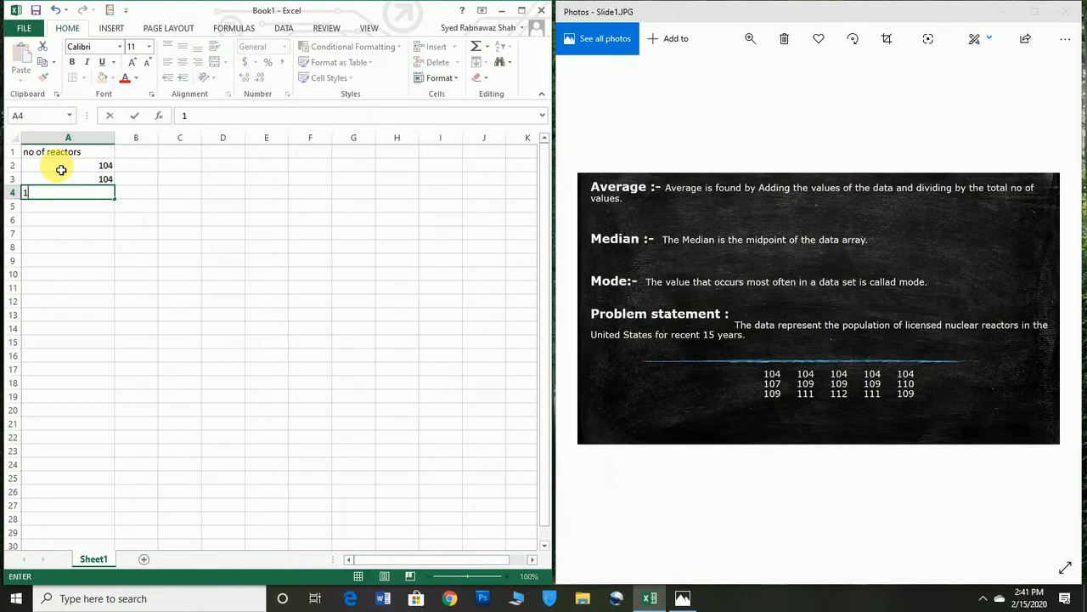
text(04)
key(Return)
text(10)
key(Return)
key(Up)
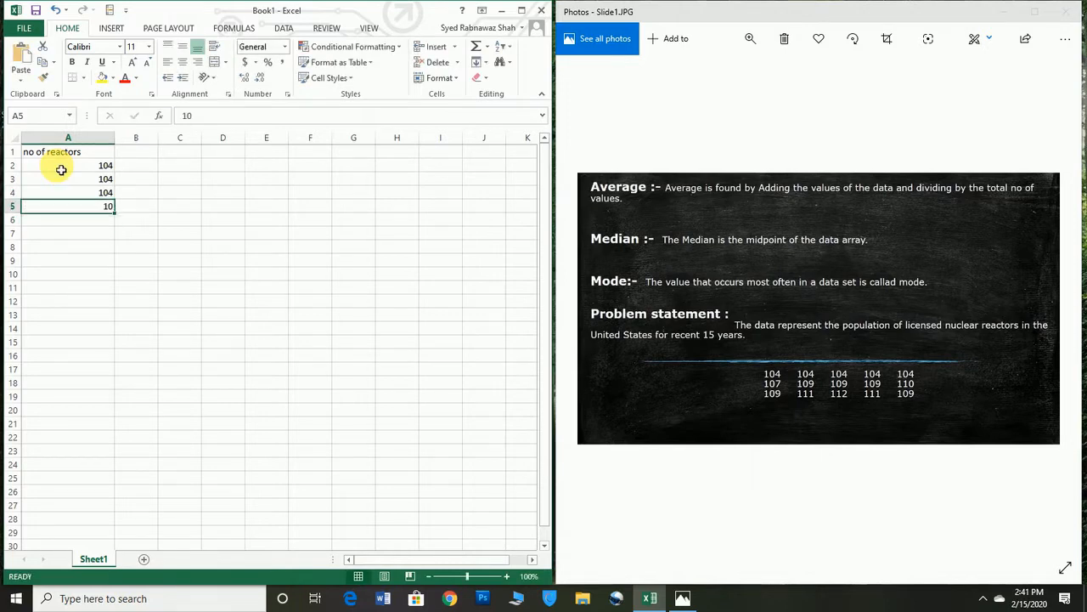
text(104)
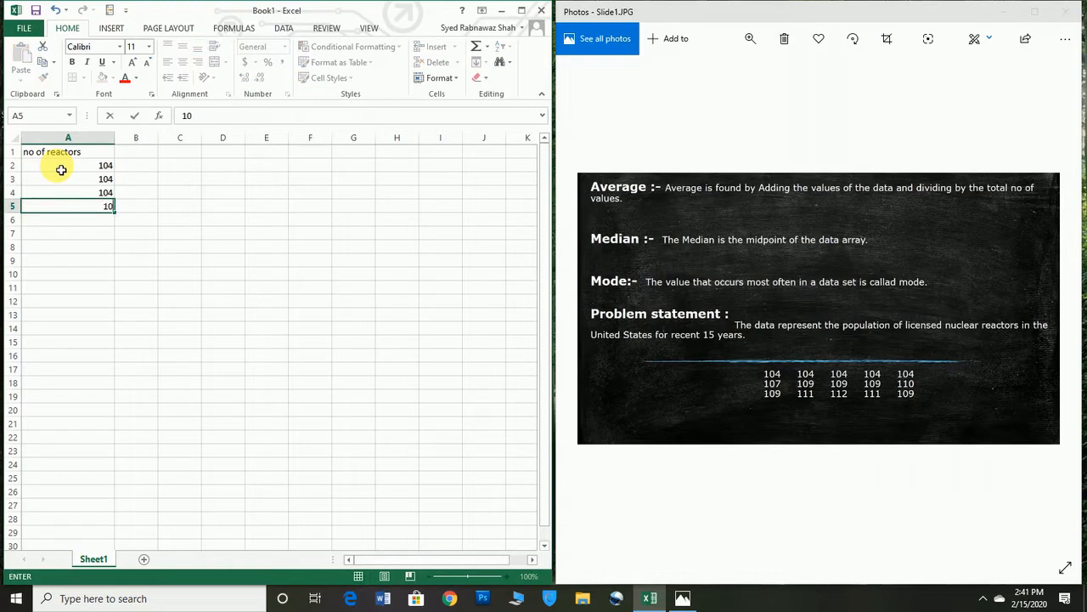
key(Return)
text(10)
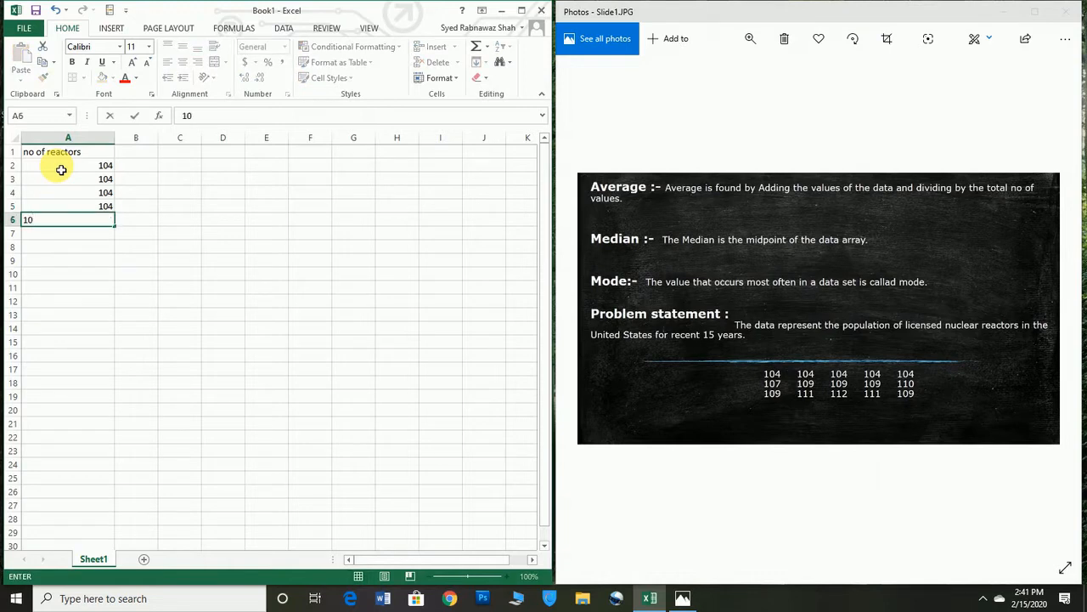
text(4)
key(Return)
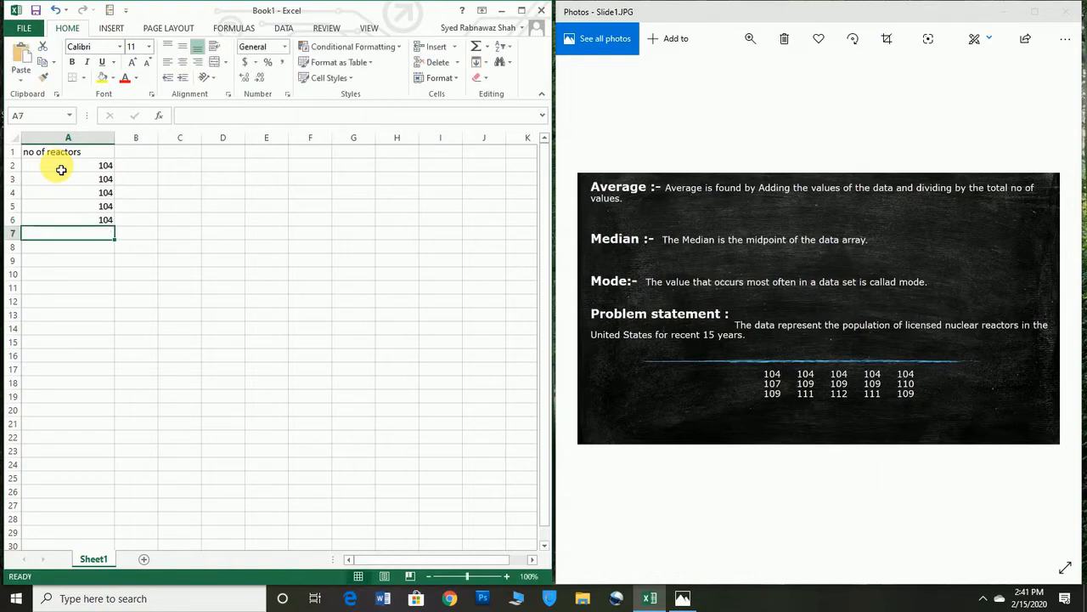
Step: Enter the second row of the problem's data, 107, 109, 109, 109 and 110, in cells A7 to A11
text(107)
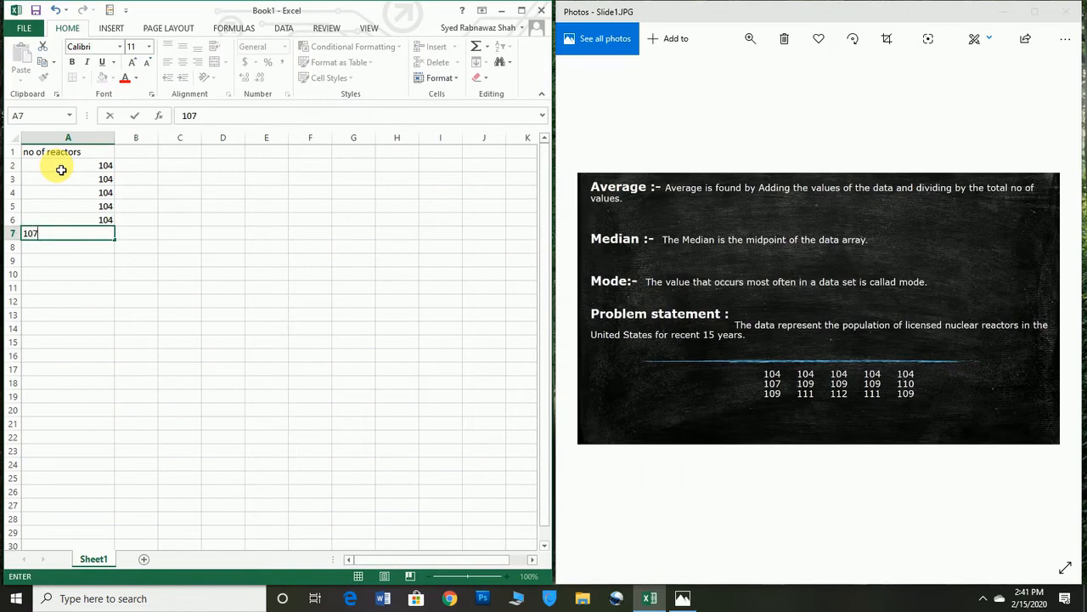
key(Return)
text(109)
key(Return)
text(109)
key(Return)
text(109)
key(Return)
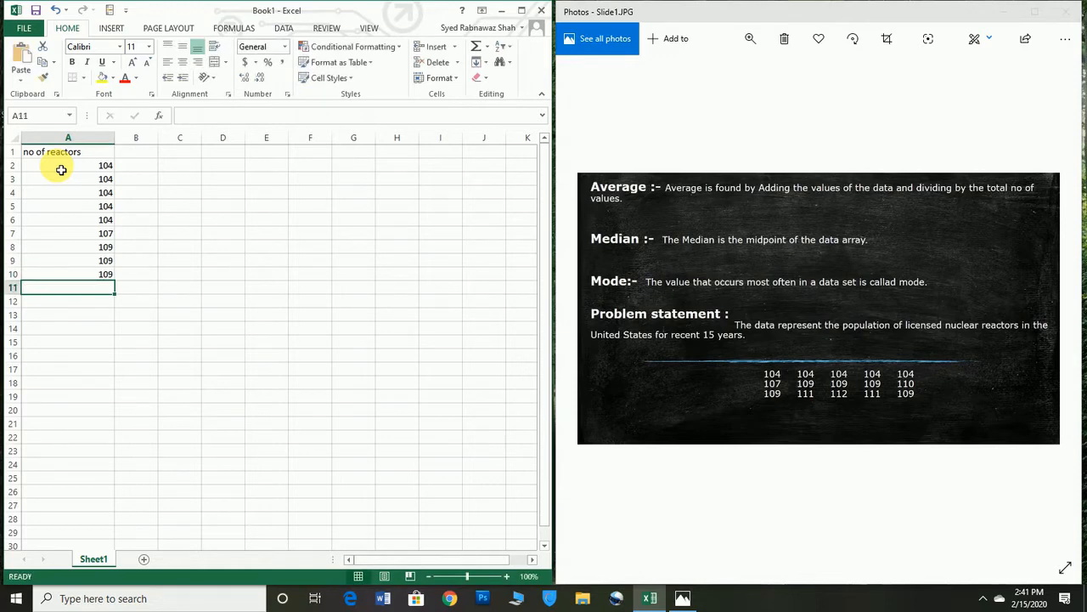
text(110)
key(Return)
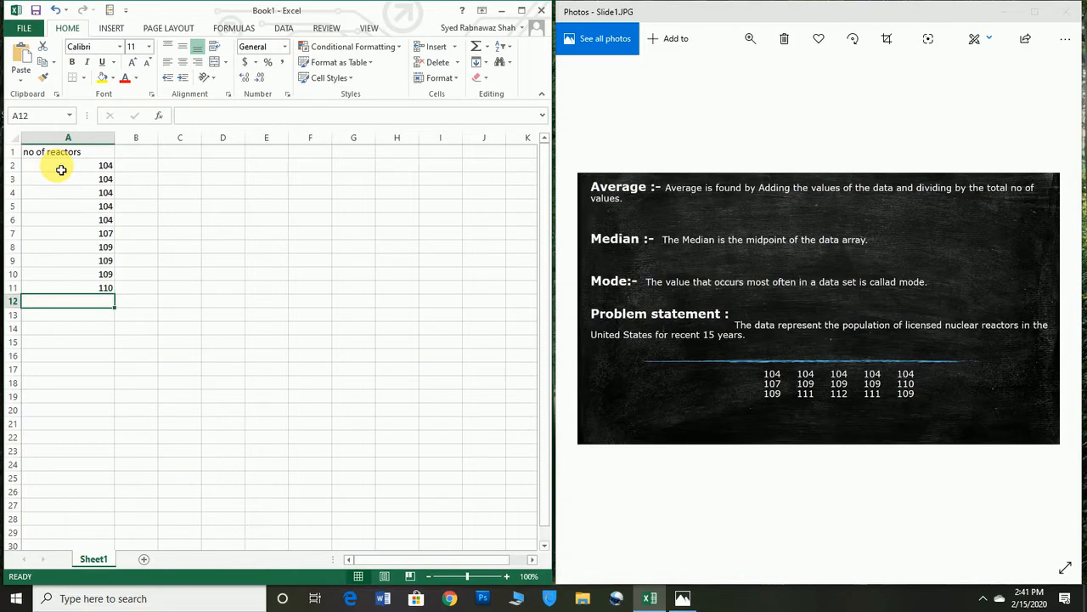
Step: Enter the third row of the problem's data, 109, 111, 112, 111 and 109, in cells A12 to A16
text(109)
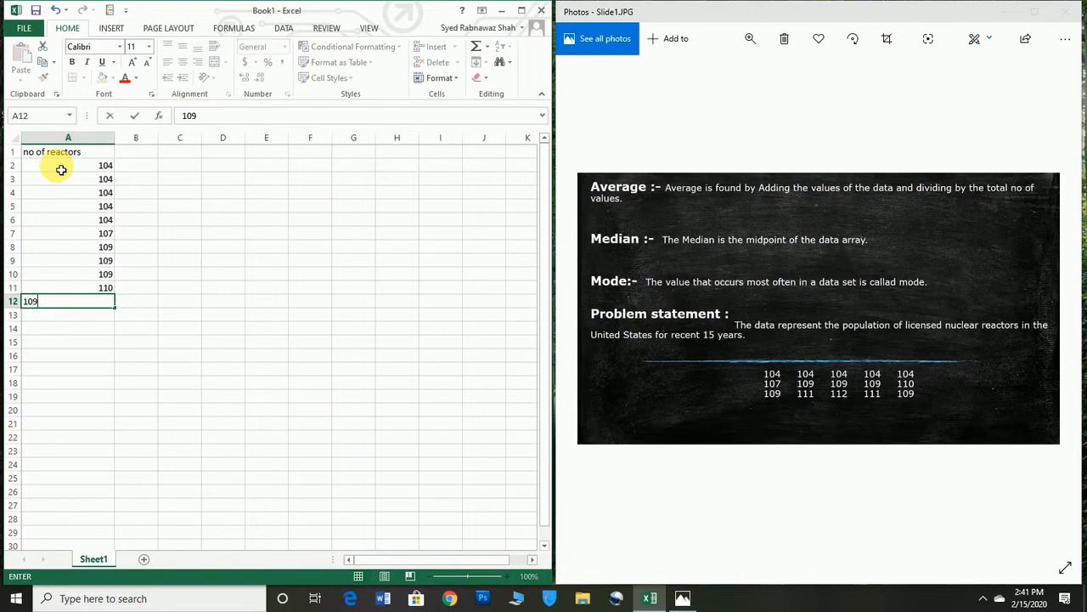
key(Return)
text(111)
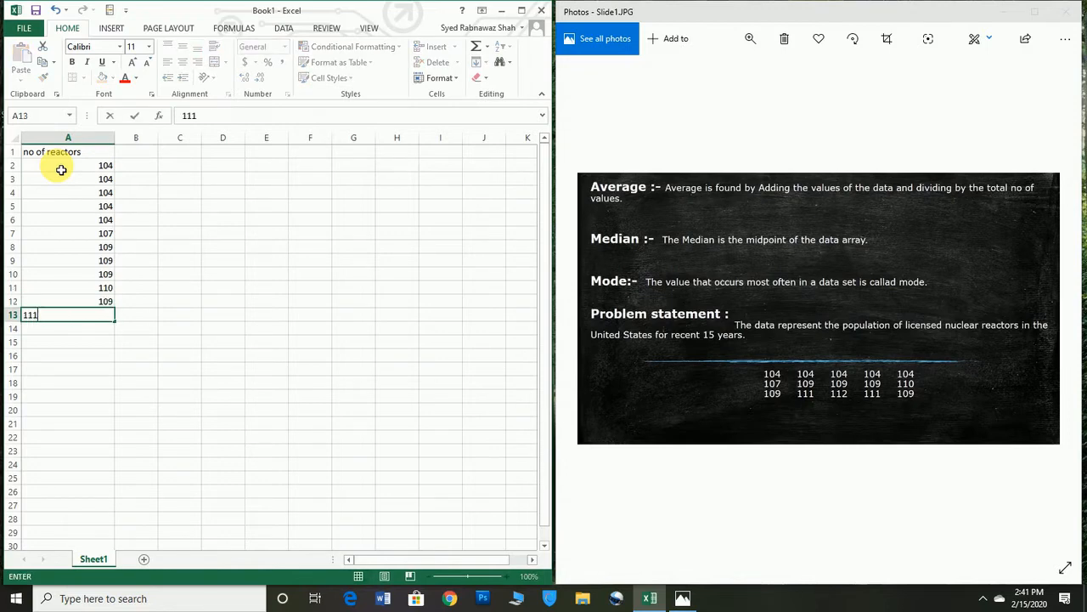
key(Return)
text(112)
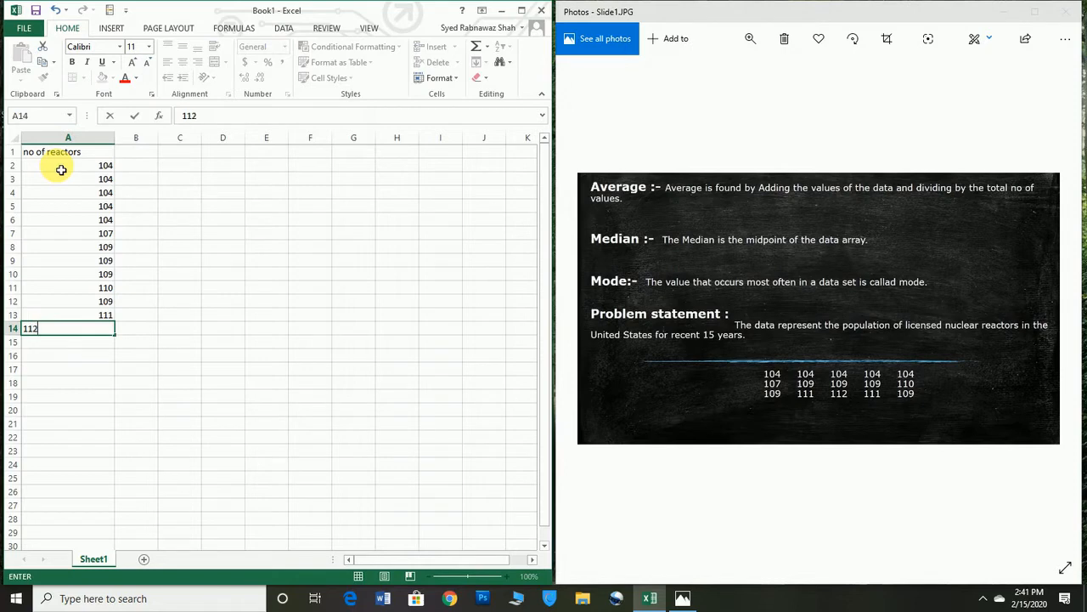
key(Return)
text(111)
key(Return)
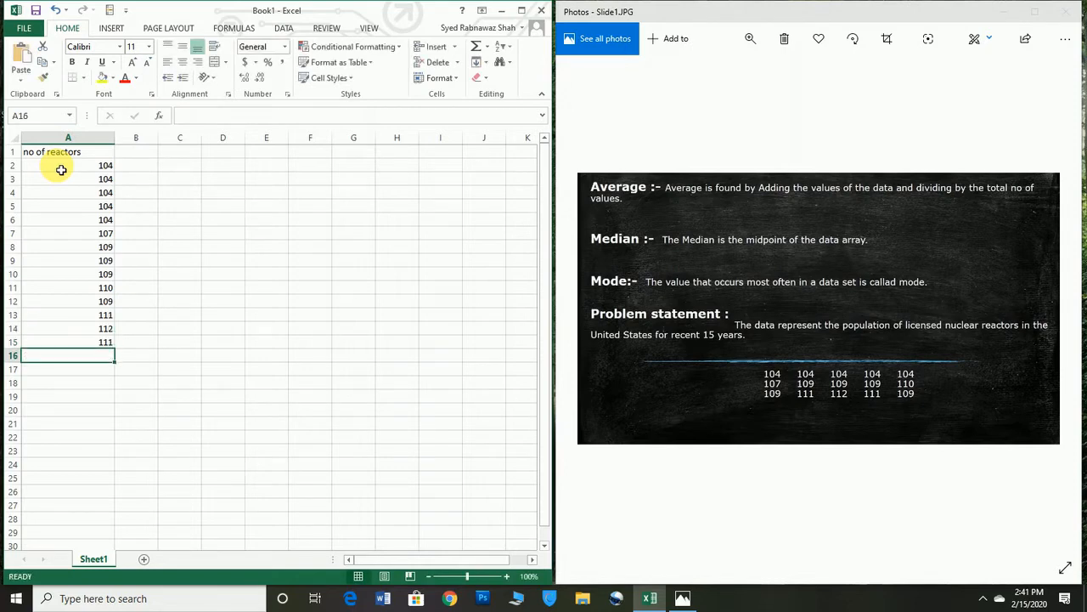
text(109)
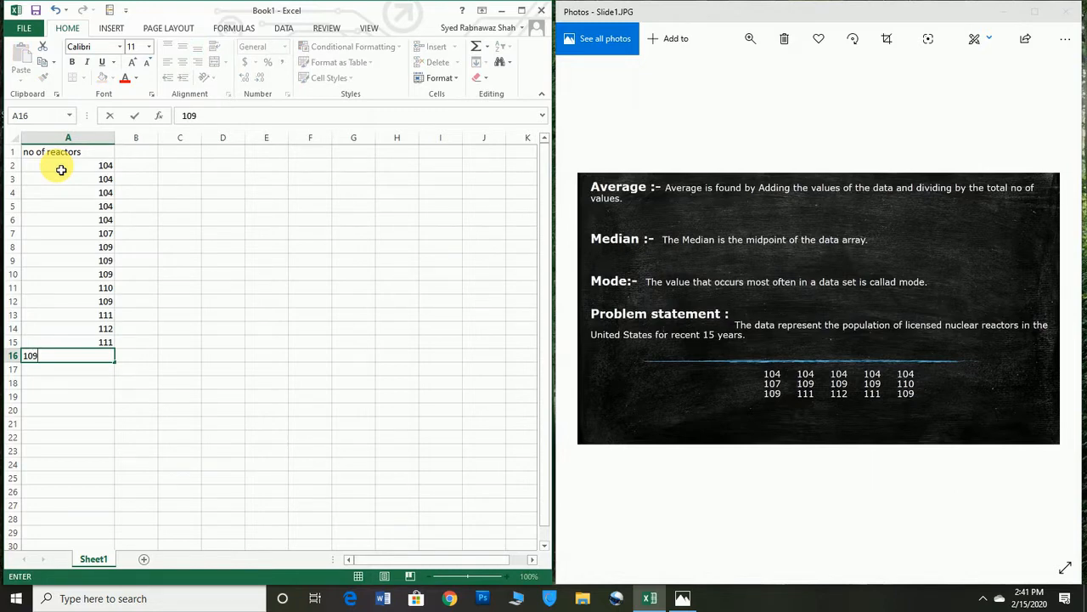
key(Return)
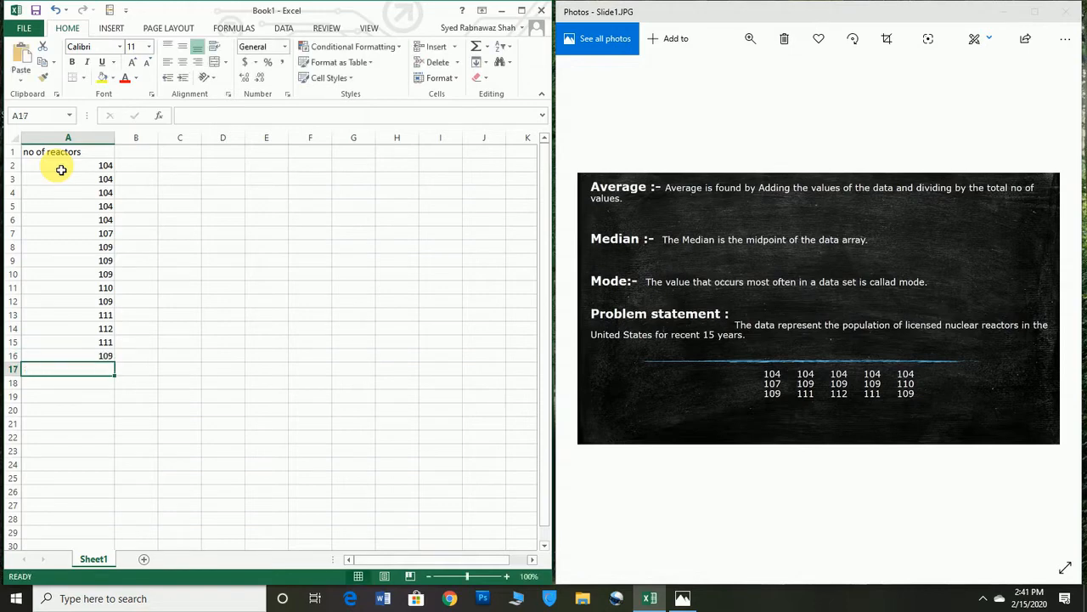
Step: Center the header and all values in A1:A16 horizontally
key(Up)
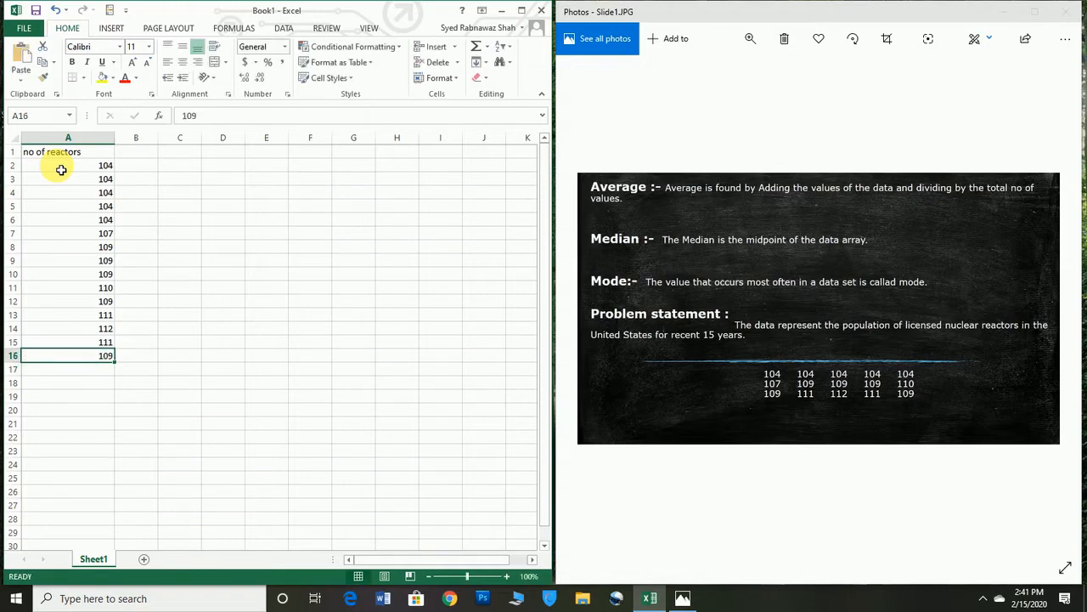
key(shift+Up)
key(shift+Up)
key(shift+Up)
key(shift+Up)
key(shift+Up)
key(shift+Up)
key(shift+Up)
key(shift+Up)
key(shift+Up)
key(shift+Up)
key(shift+Up)
key(shift+Up)
key(shift+Up)
key(shift+Up)
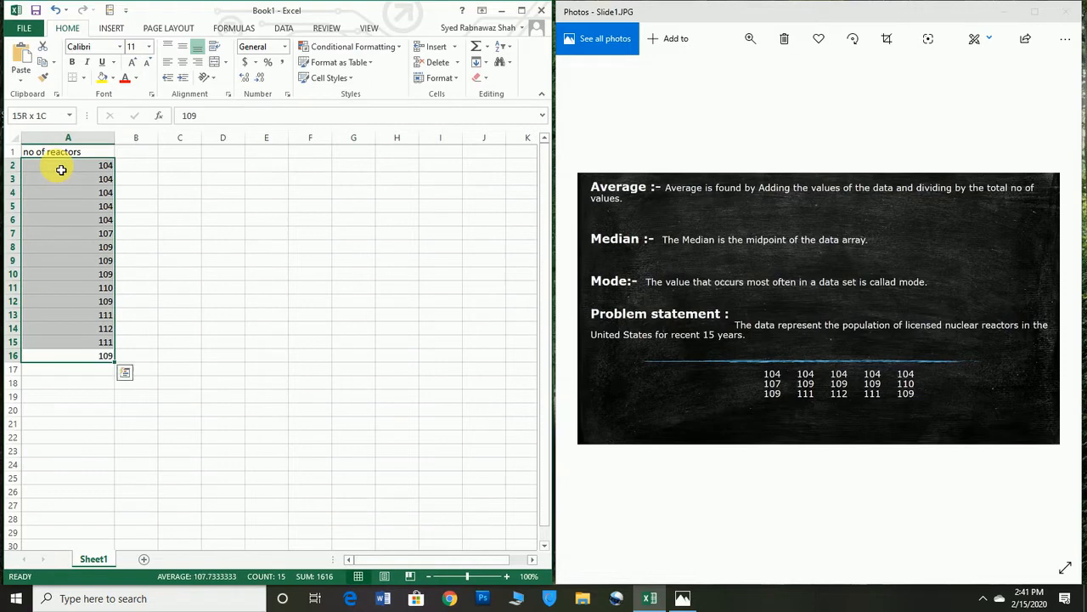
key(shift+Up)
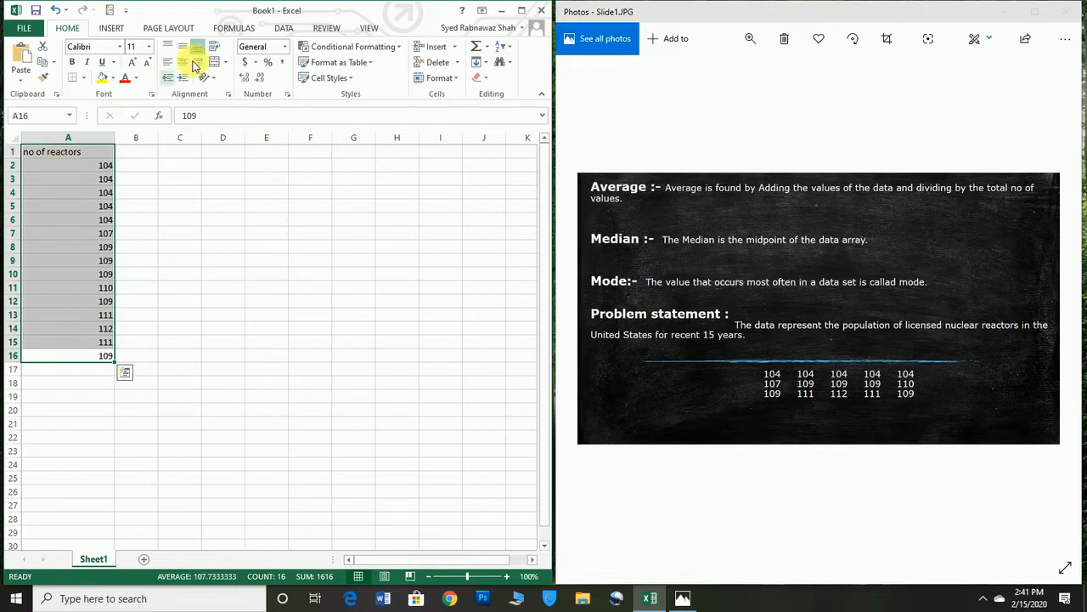
click(181, 62)
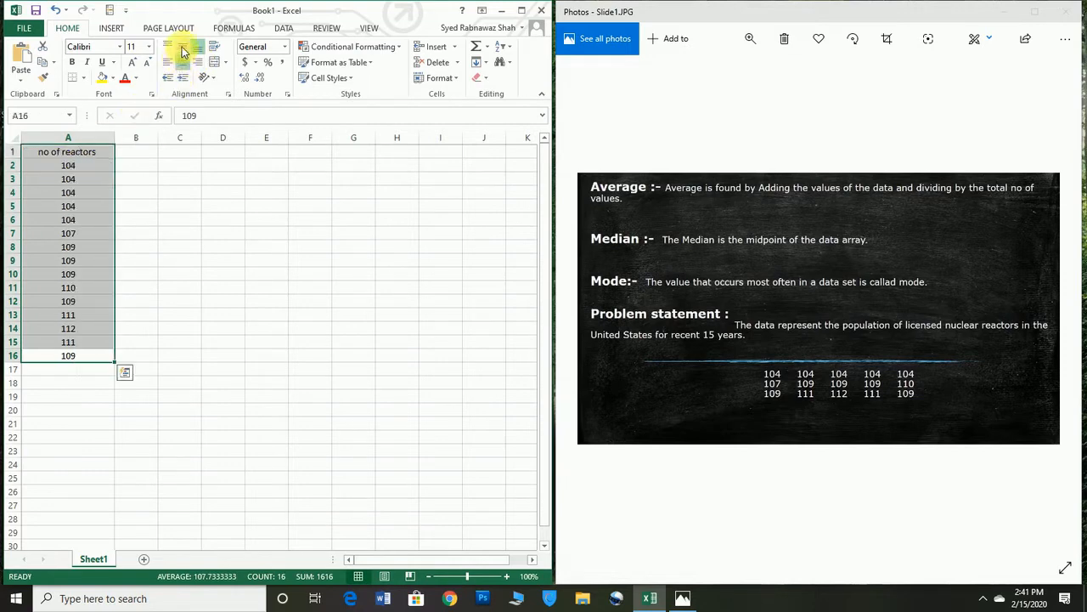
Step: Enter the label "Average" in cell C3
click(144, 157)
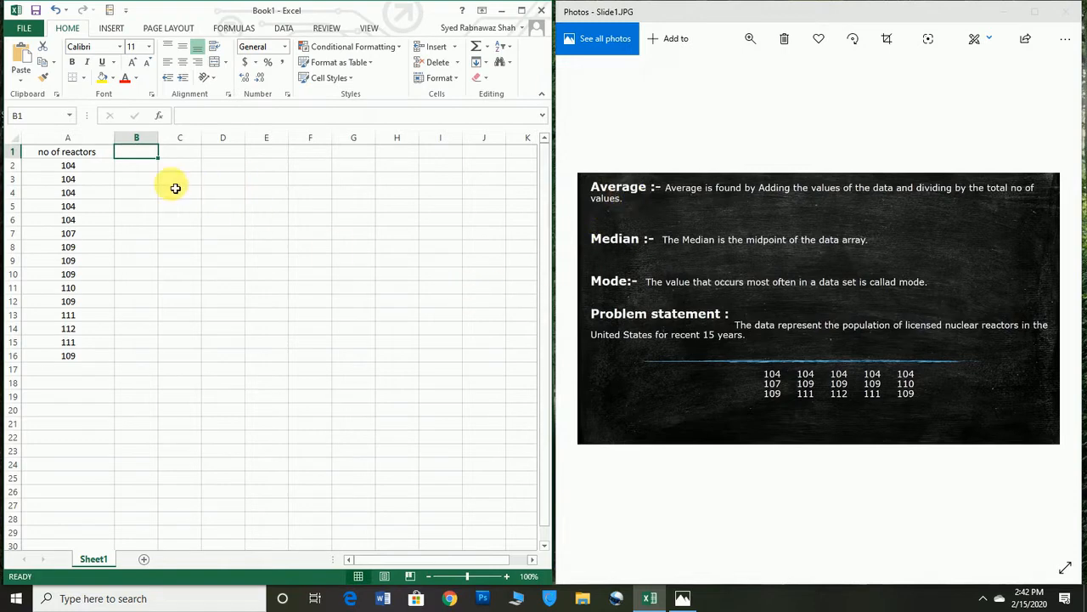
click(146, 179)
key(Right)
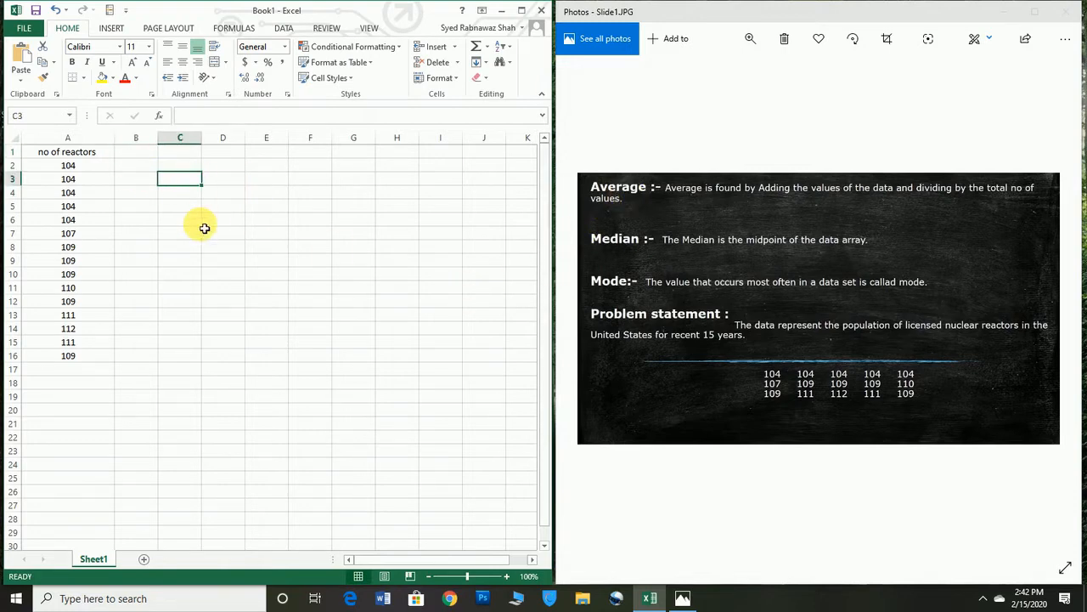
text(Averafe==)
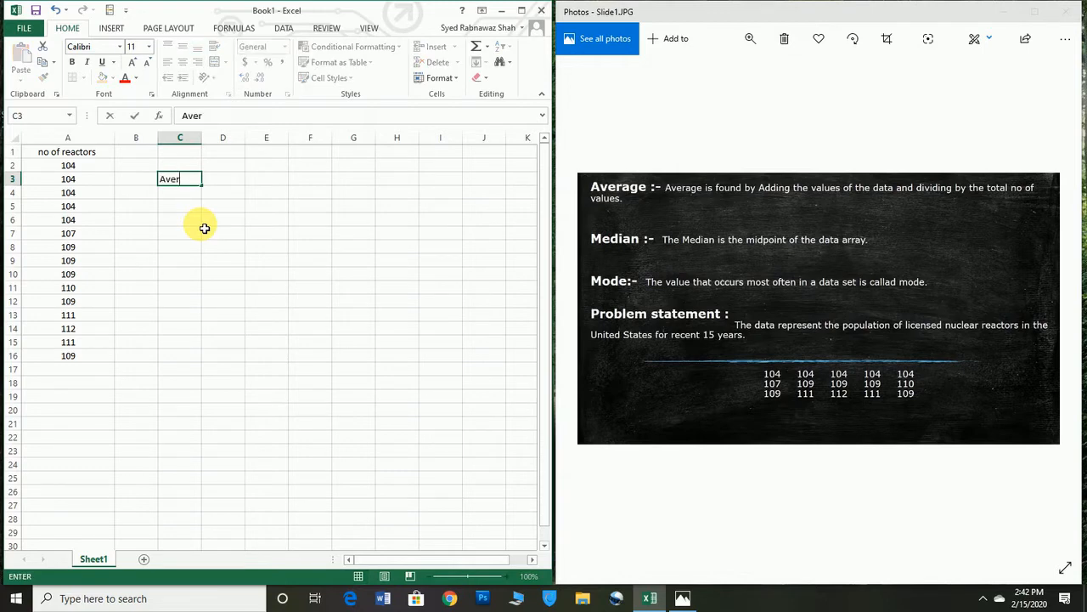
key(BackSpace)
key(BackSpace)
key(BackSpace)
key(BackSpace)
text(ge)
Step: Enter the labels "Median" in C4 and "Mode" in C5, below the Average label
click(194, 194)
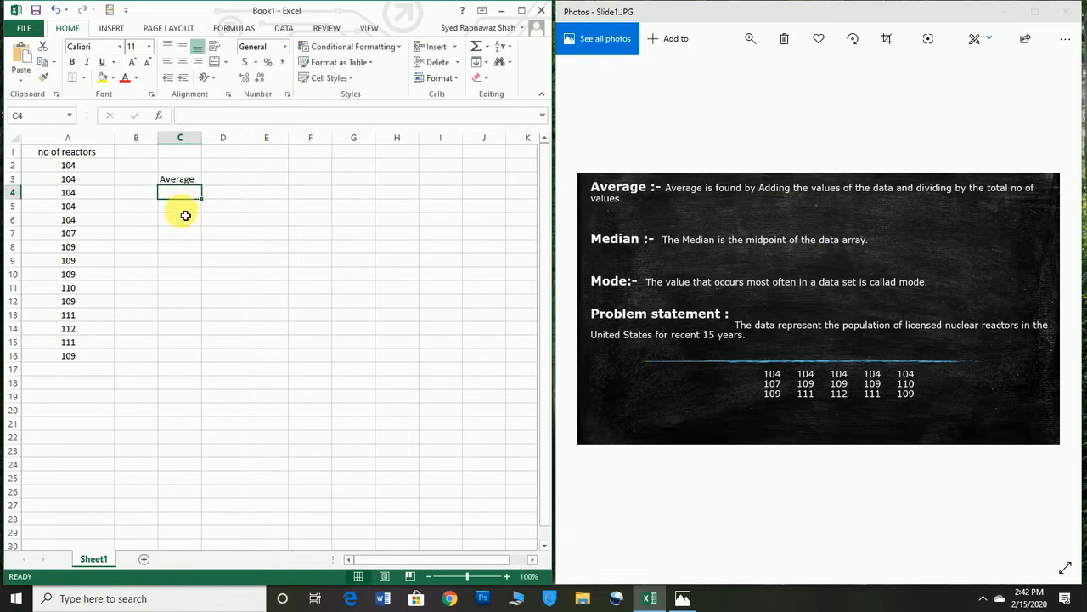
text(m)
key(BackSpace)
text(M)
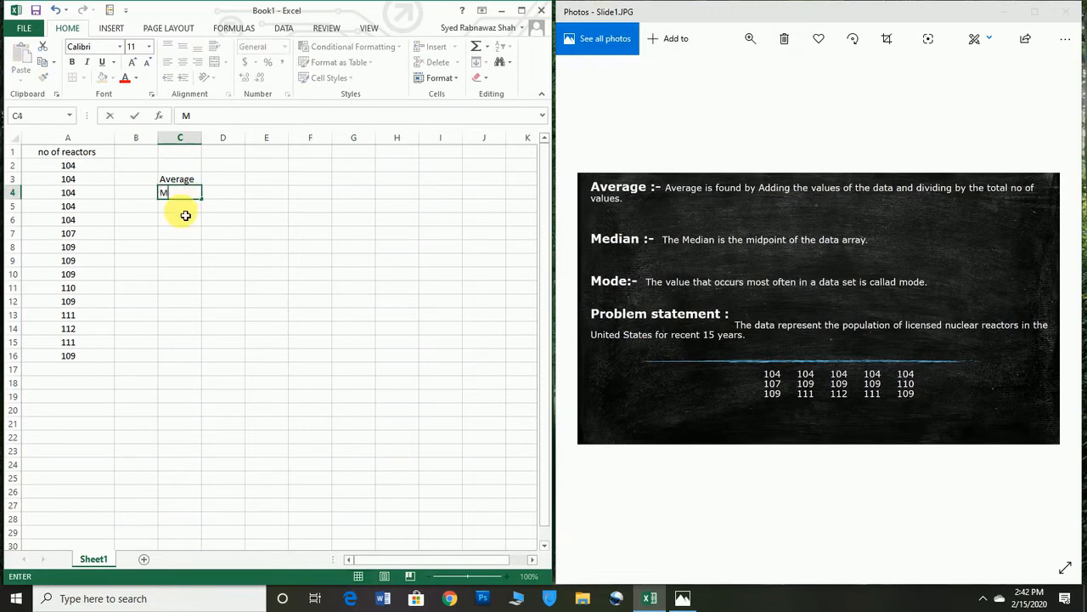
text(edian)
key(Return)
text(Me)
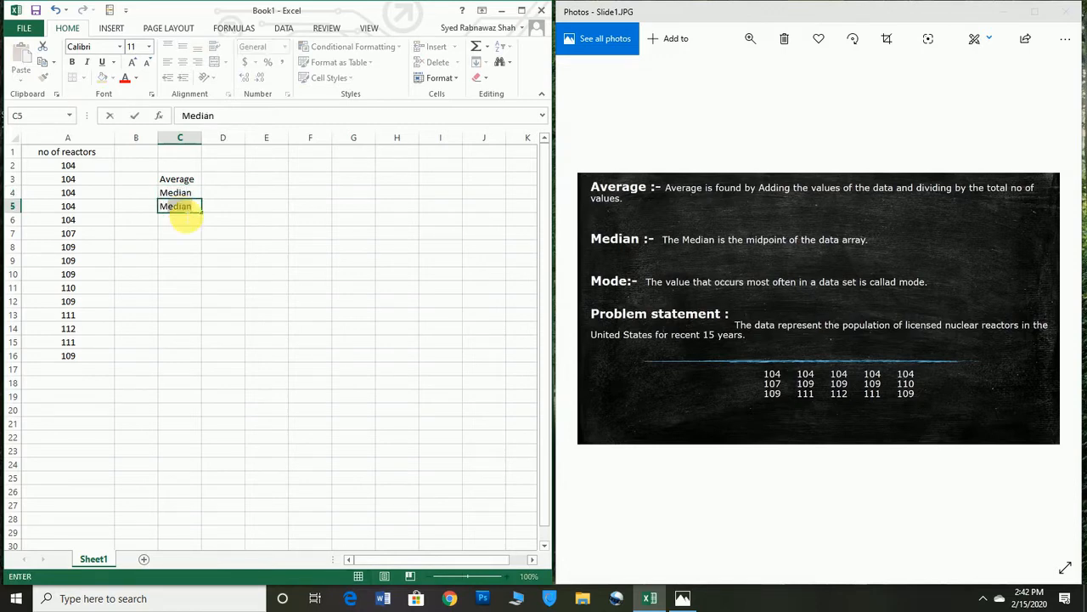
key(BackSpace)
key(BackSpace)
text(ode)
Step: Center the three labels in C3:C5 horizontally
key(shift+Up)
key(shift+Up)
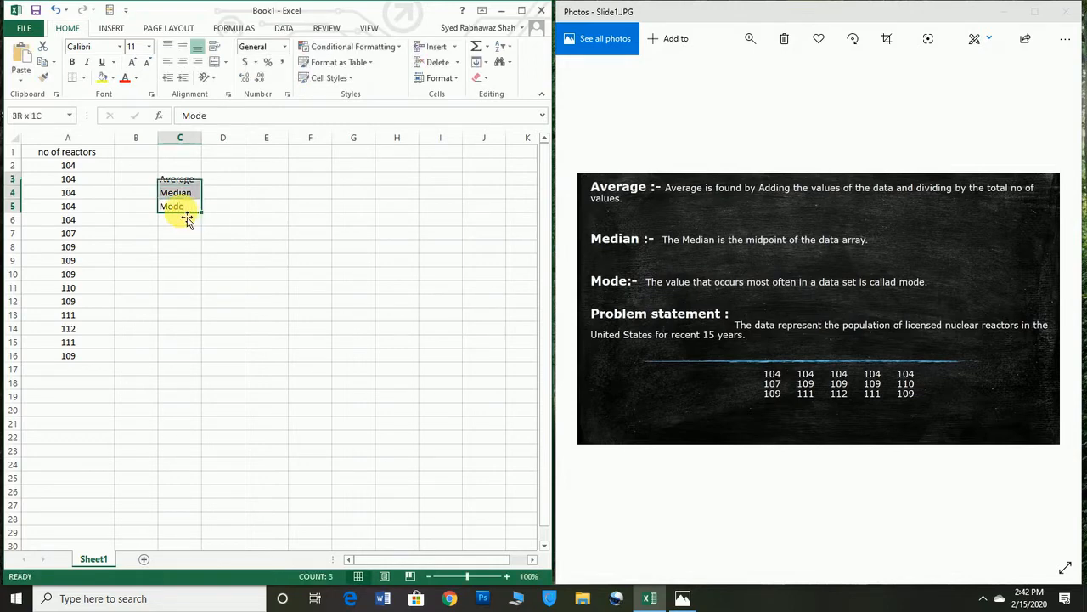
click(187, 63)
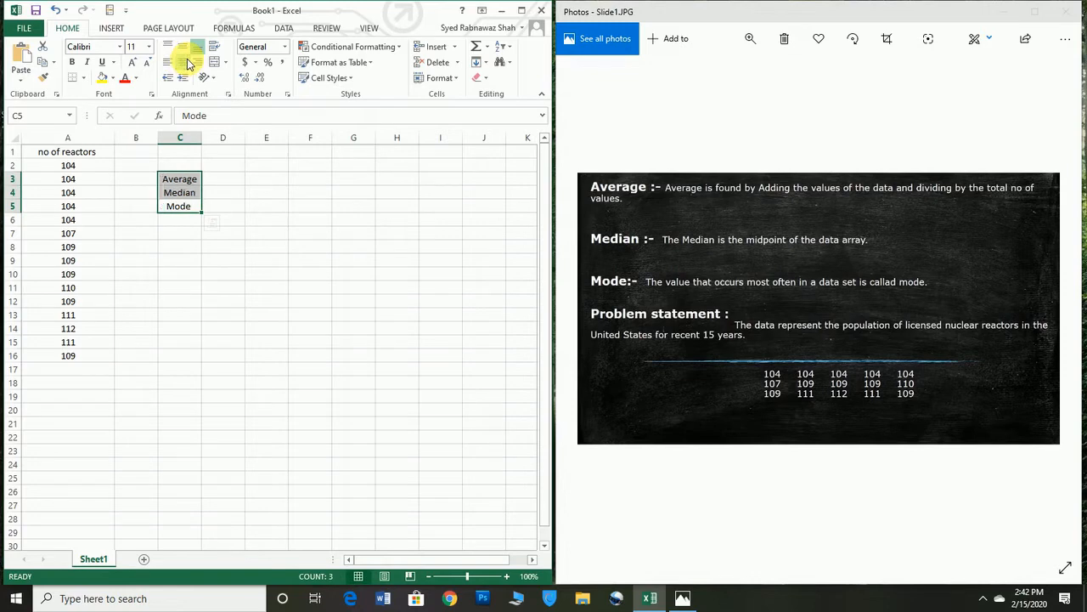
Step: Widen column D for the results and make label column C slightly wider
click(221, 179)
drag(246, 141, 275, 143)
drag(202, 142, 219, 144)
Step: Calculate the average of the reactor counts in cell D3 with the formula =AVERAGE(A2:A16)
click(261, 193)
click(265, 183)
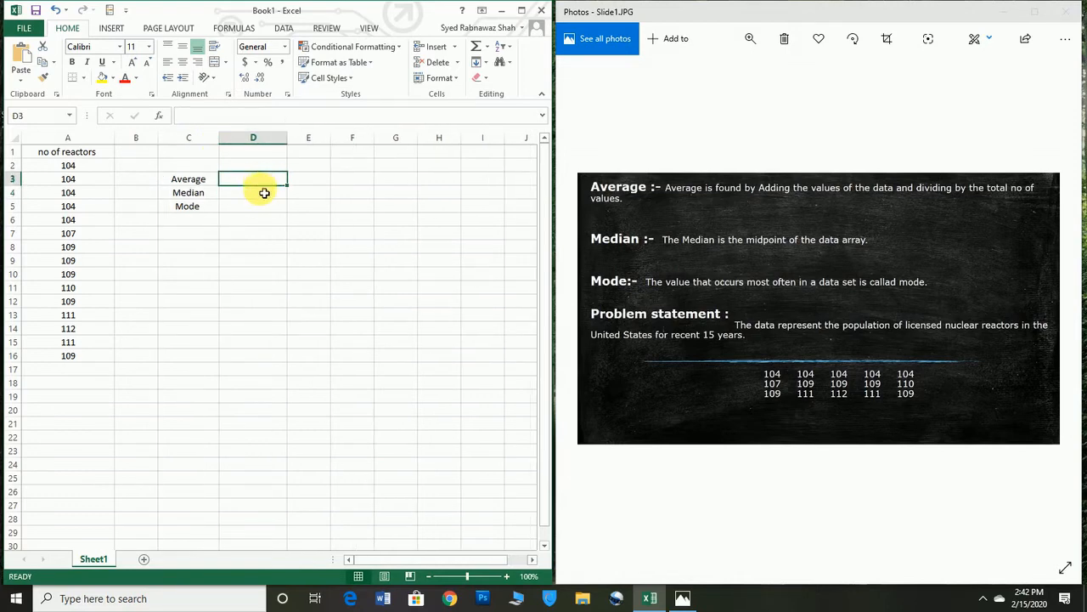
text(=)
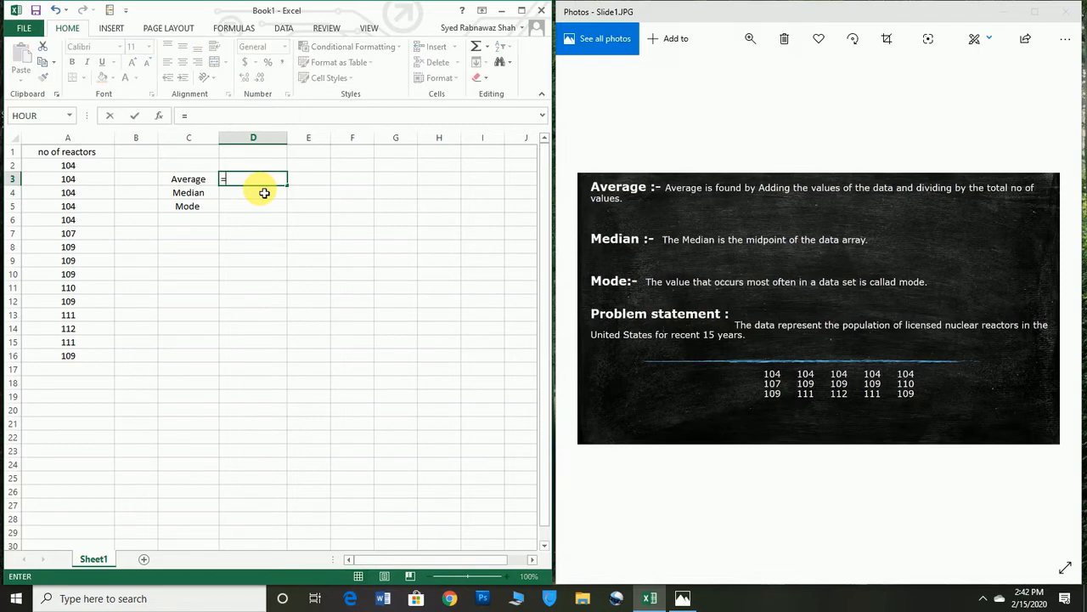
text(a)
key(BackSpace)
text(A)
key(Escape)
text(V)
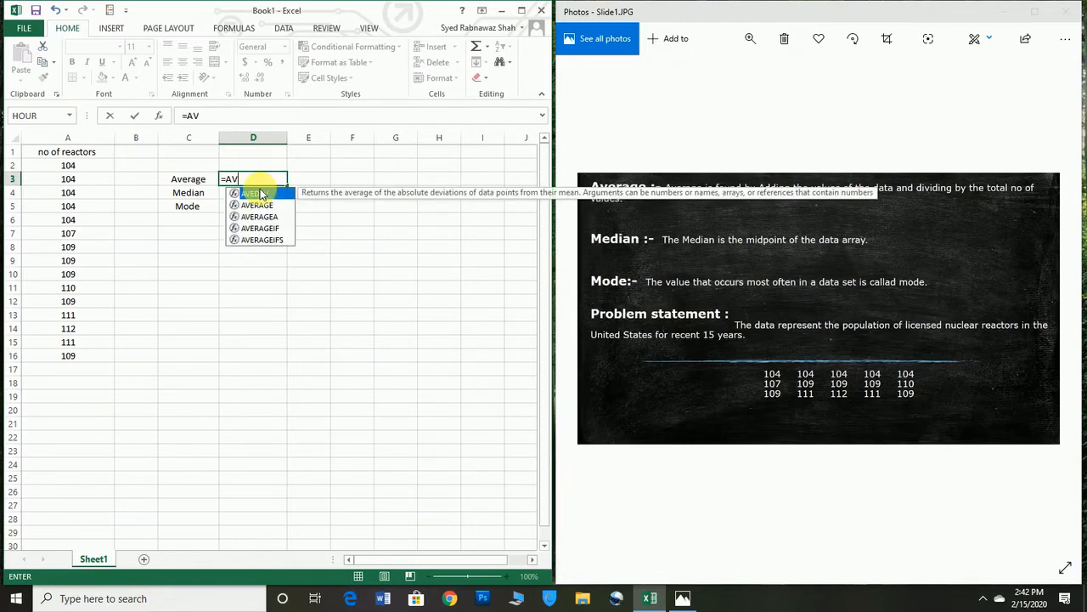
text(ERAGE)
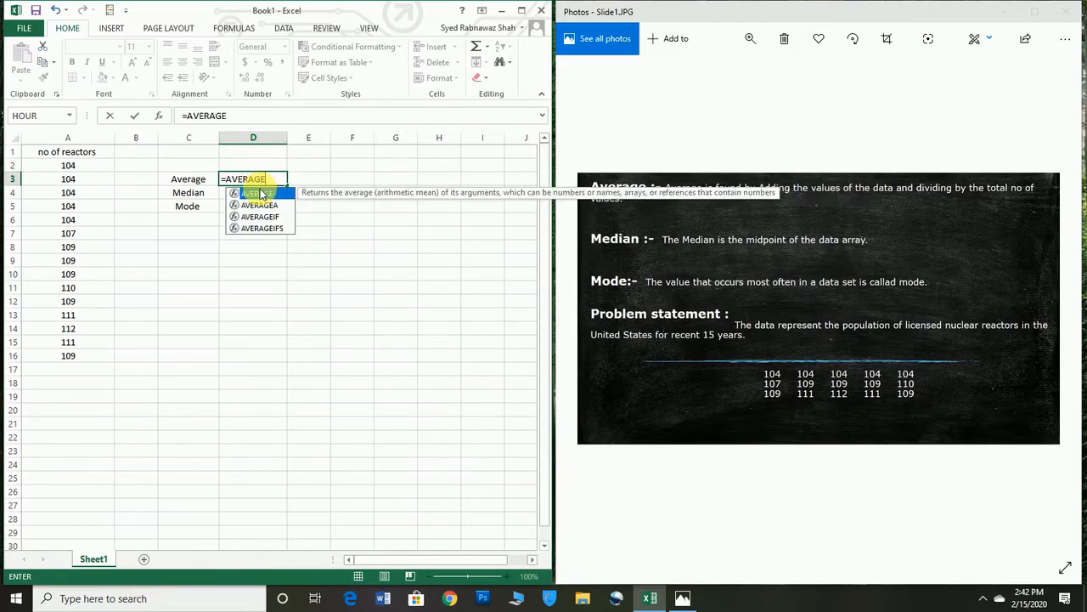
double_click(261, 194)
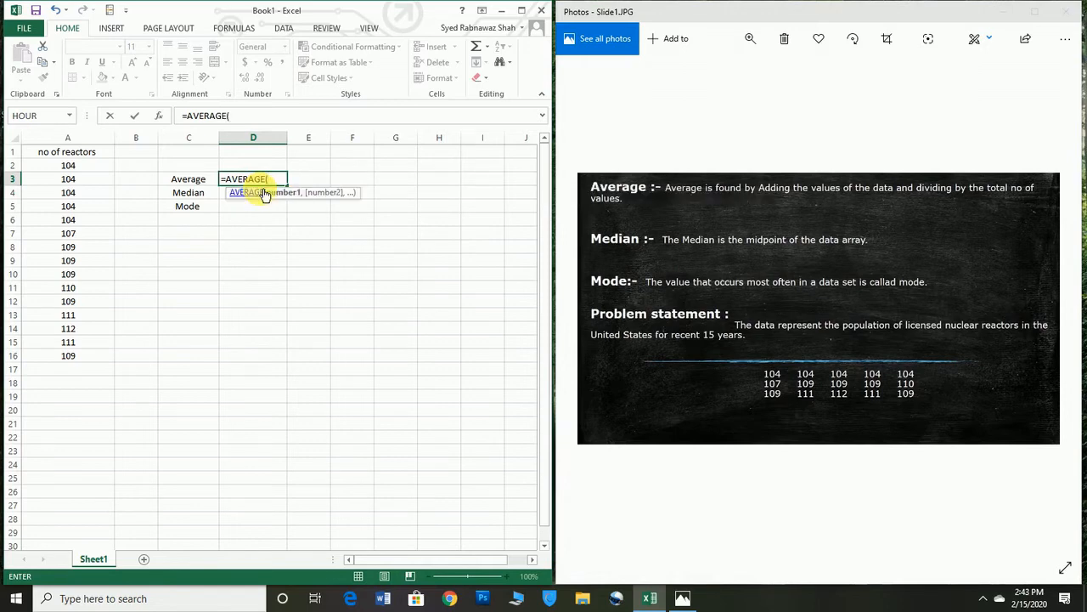
key(Down)
key(Left)
key(Left)
key(Left)
key(Up)
key(Up)
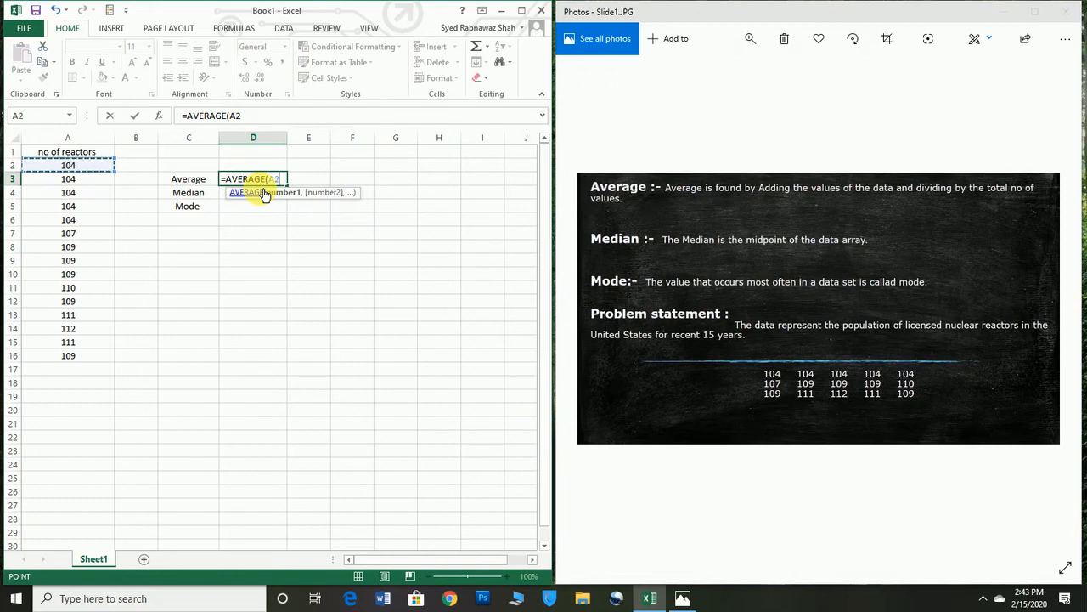
key(shift+Down)
key(shift+Down)
key(shift+Down)
key(shift+Down)
key(shift+Down)
key(shift+Down)
key(shift+Down)
key(shift+Down)
key(shift+Down)
key(shift+Down)
key(shift+Down)
key(shift+Down)
key(shift+Down)
key(shift+Down)
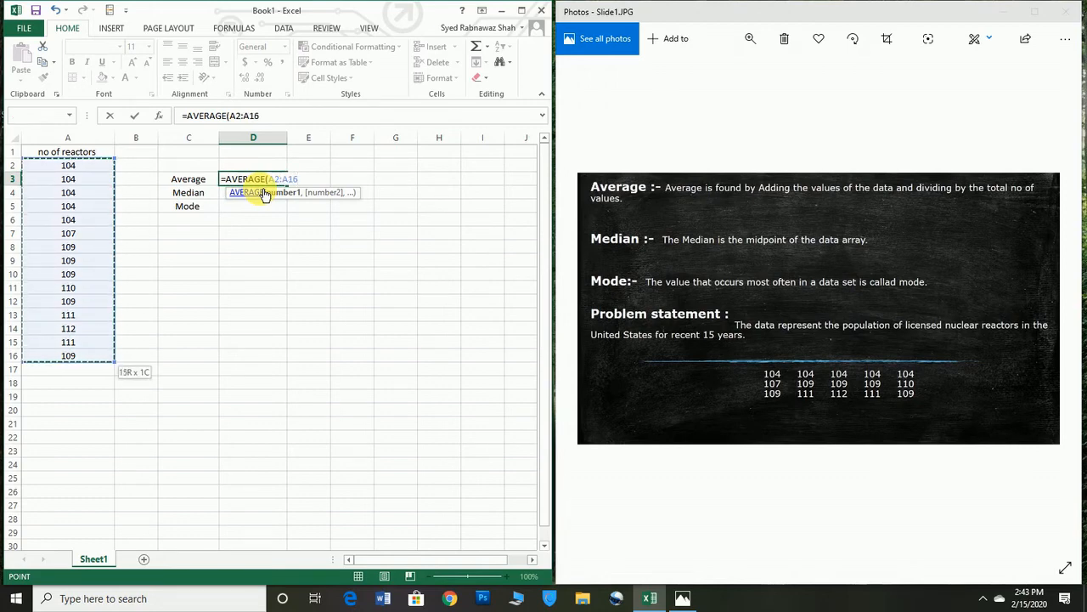
text())
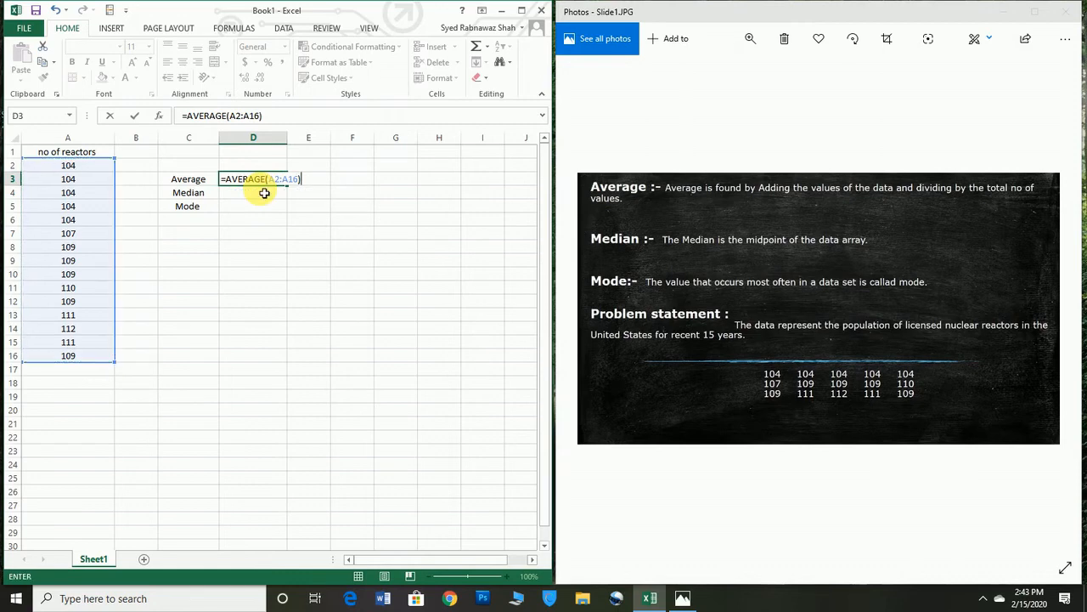
key(Return)
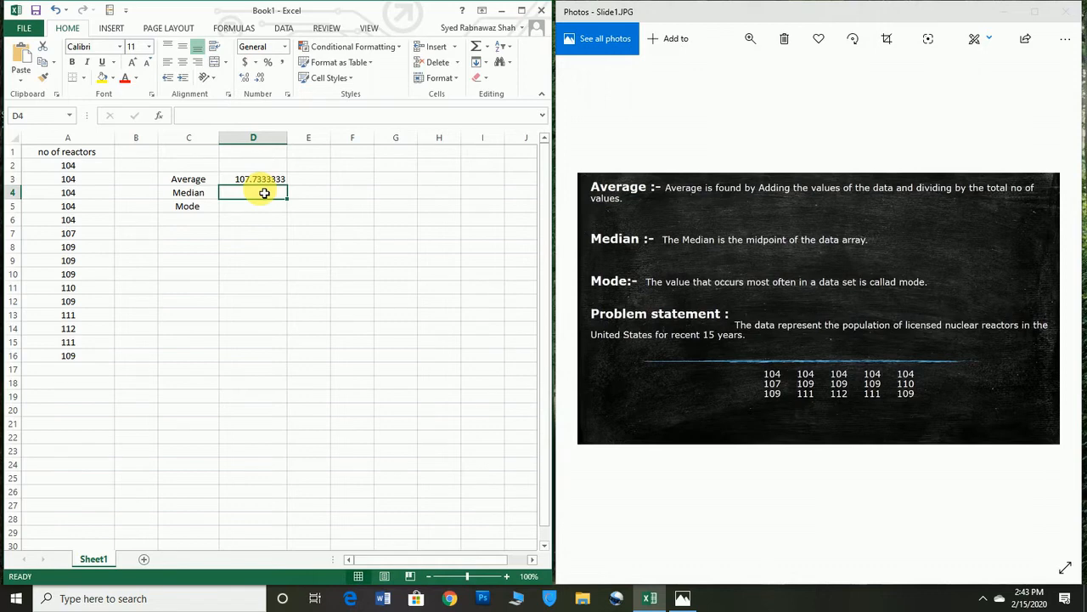
Step: Calculate the median of the reactor counts in cell D4 with the formula =MEDIAN(A2:A16)
text(=)
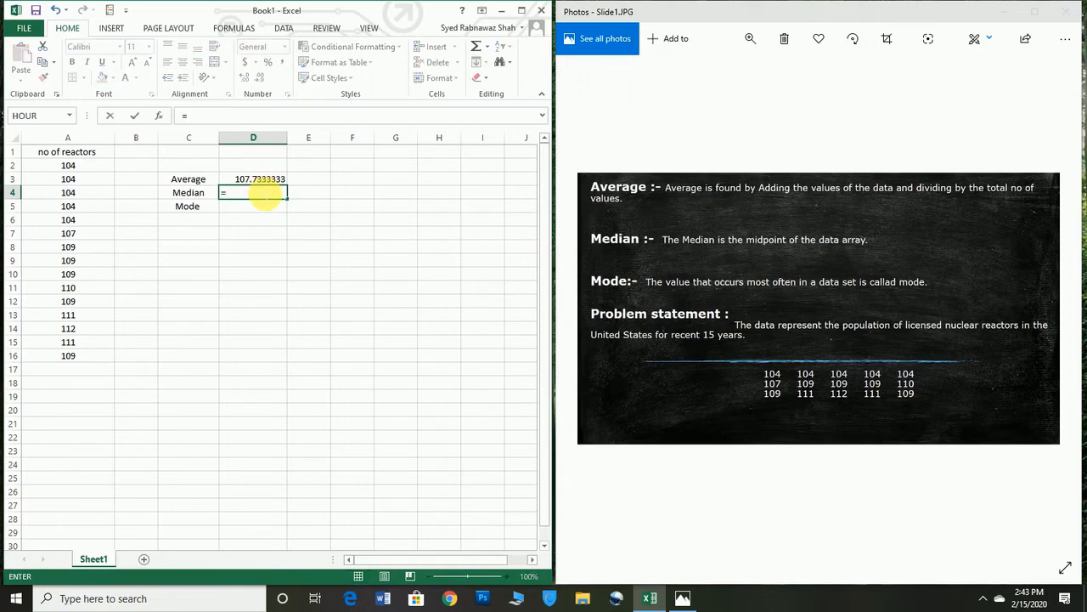
text(M)
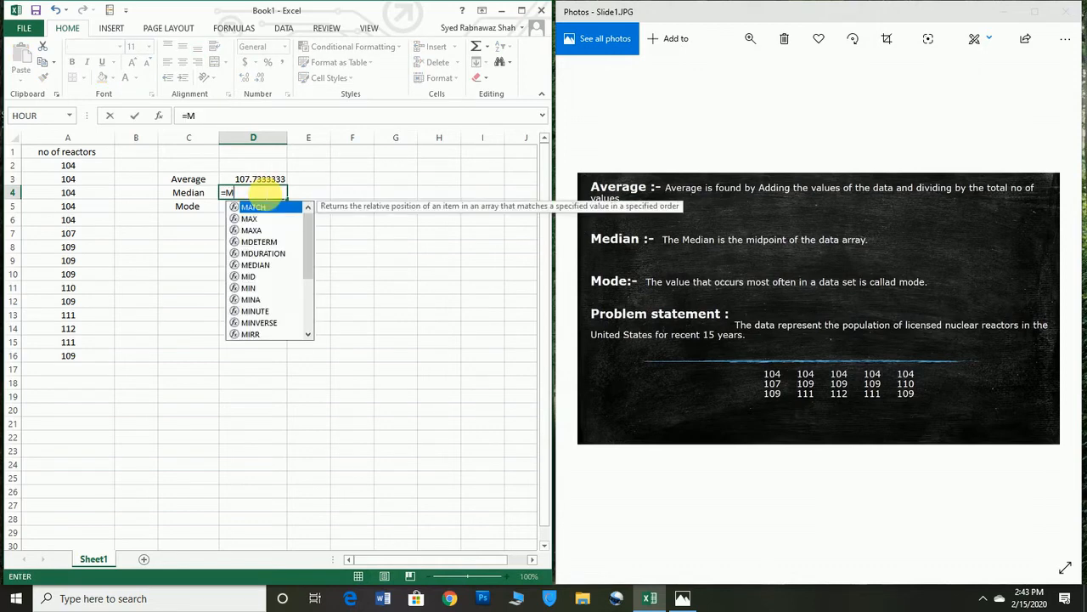
text(IAN)
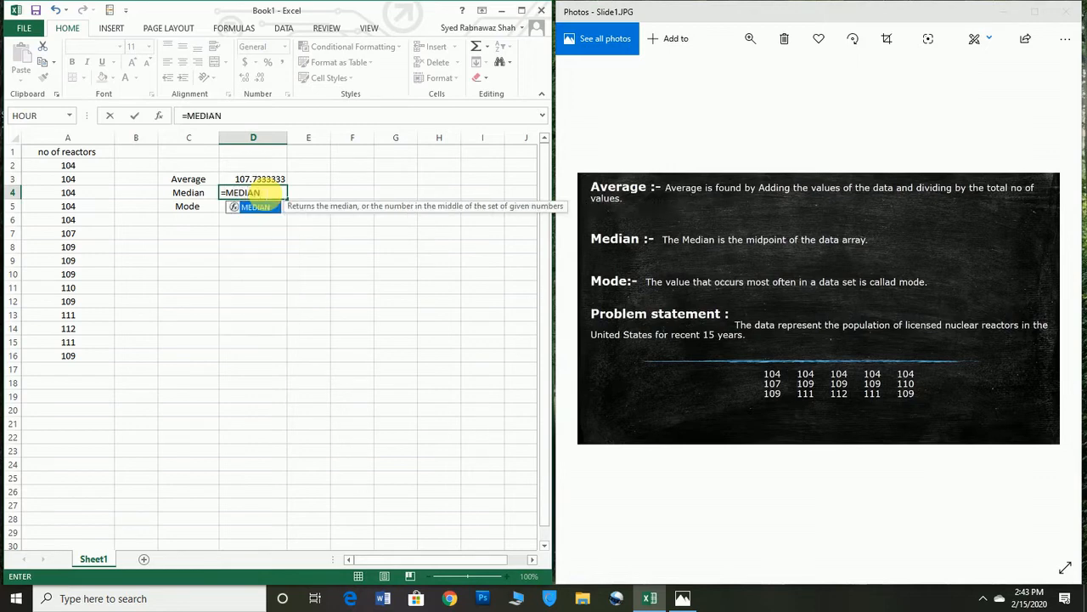
text(()
key(Left)
key(Left)
key(Left)
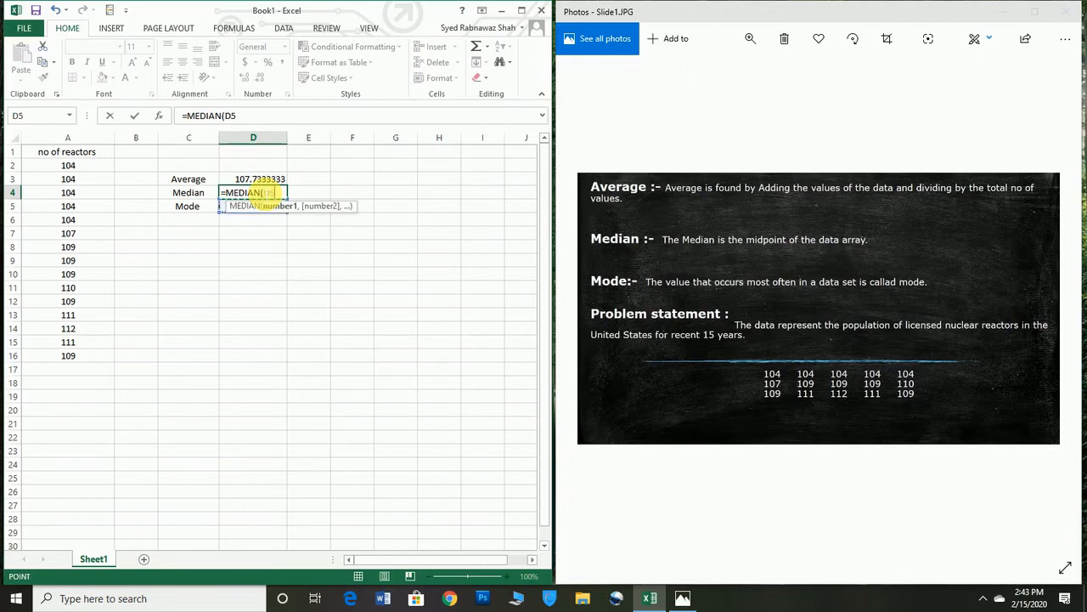
key(Up)
key(Up)
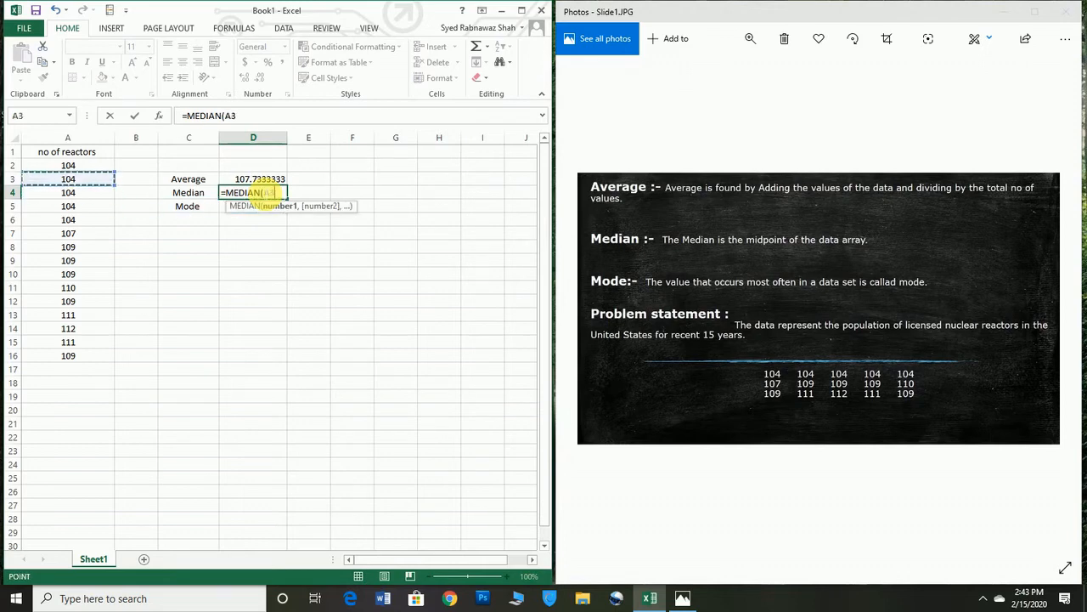
key(shift+Down)
key(shift+Down)
key(shift+Down)
key(shift+Down)
key(shift+Down)
key(shift+Down)
key(shift+Down)
key(shift+Down)
key(shift+Down)
key(shift+Down)
key(shift+Down)
key(shift+Down)
key(shift+Down)
key(shift+Down)
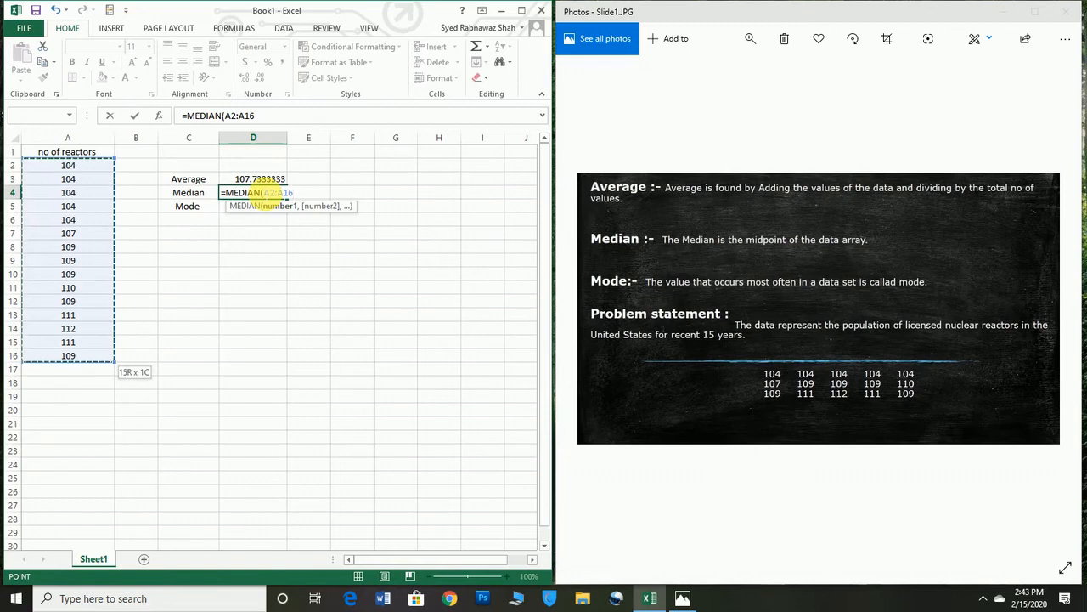
text(0)
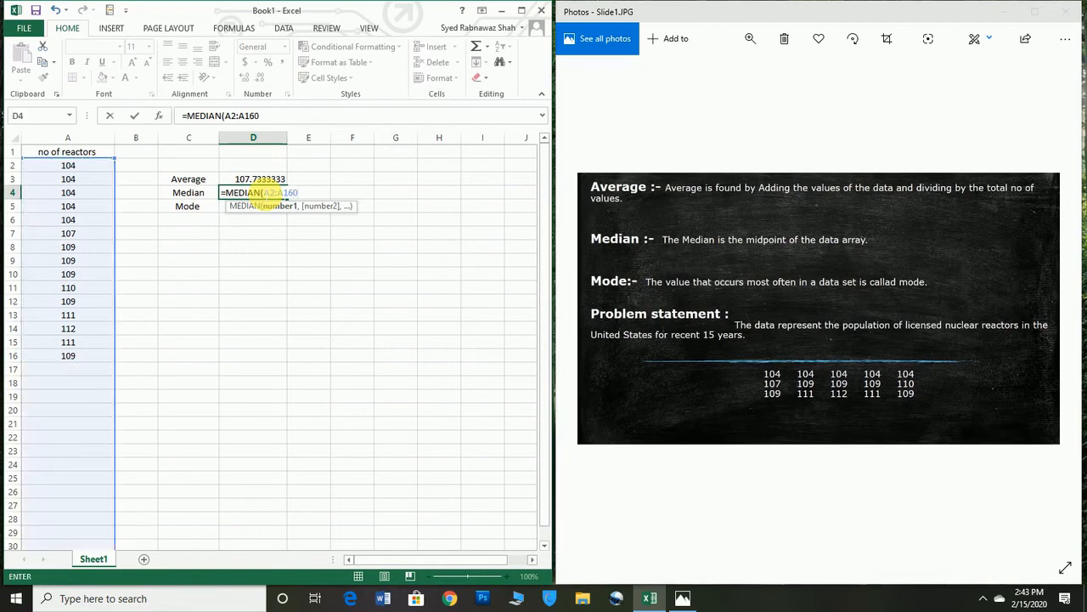
key(BackSpace)
text())
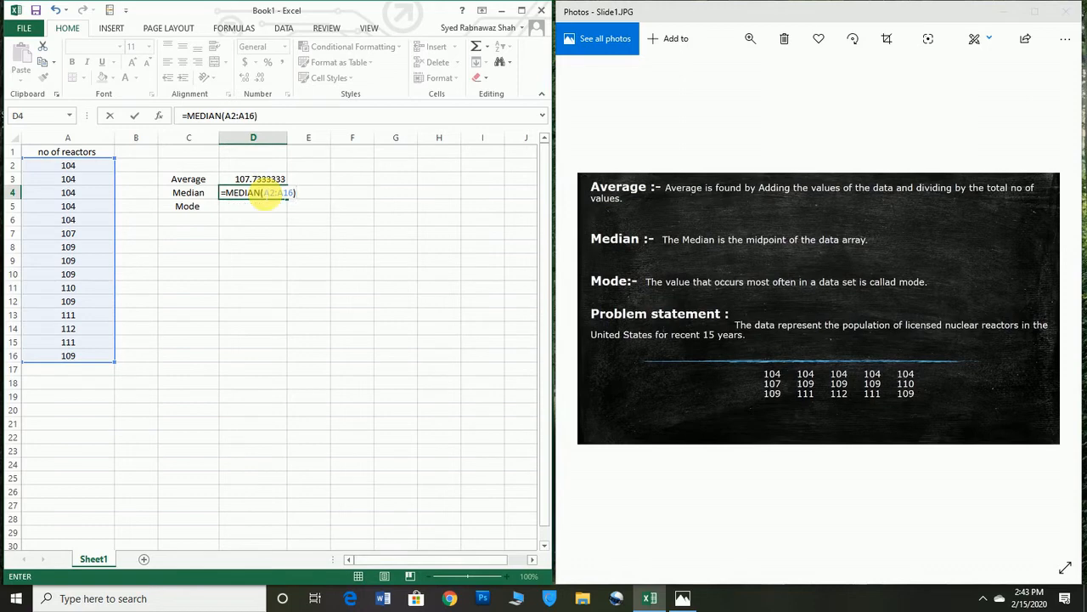
key(Return)
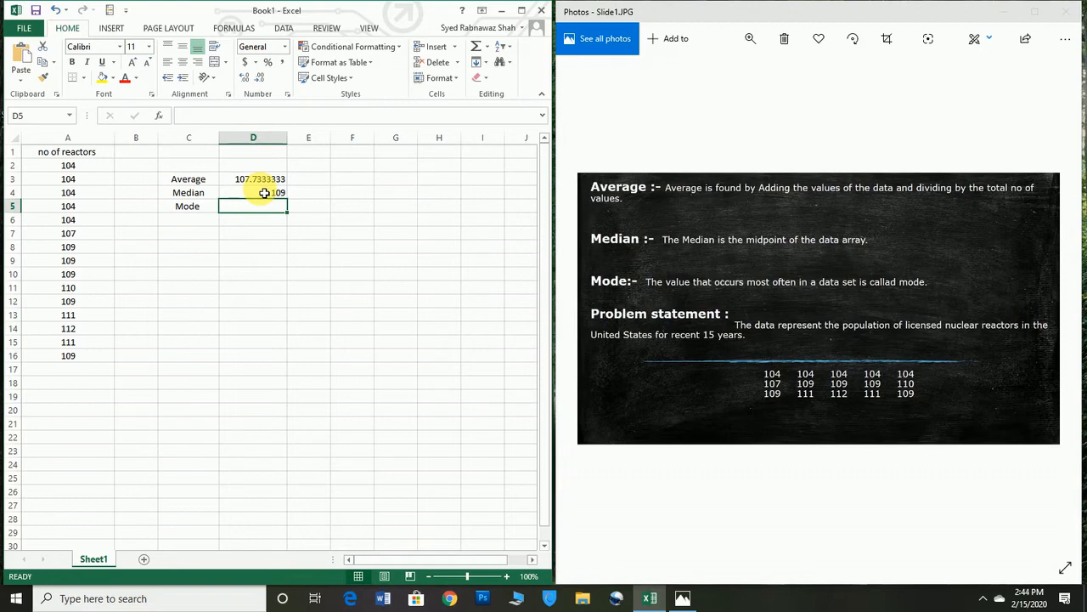
Step: Calculate the mode of the reactor counts in cell D5 with the formula =MODE(A2:A16)
text(=M)
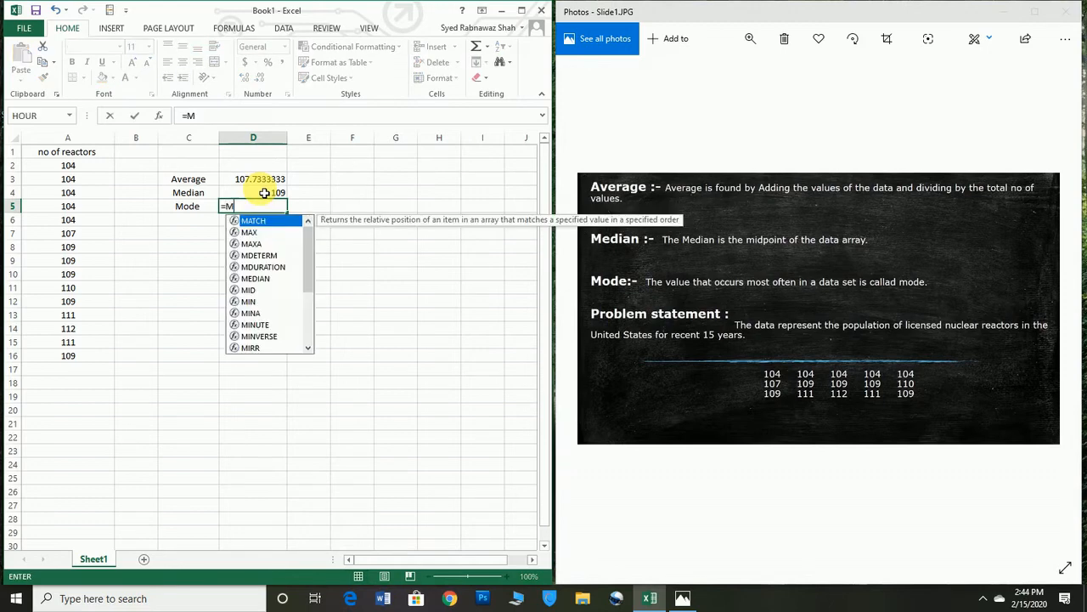
text(ODE)
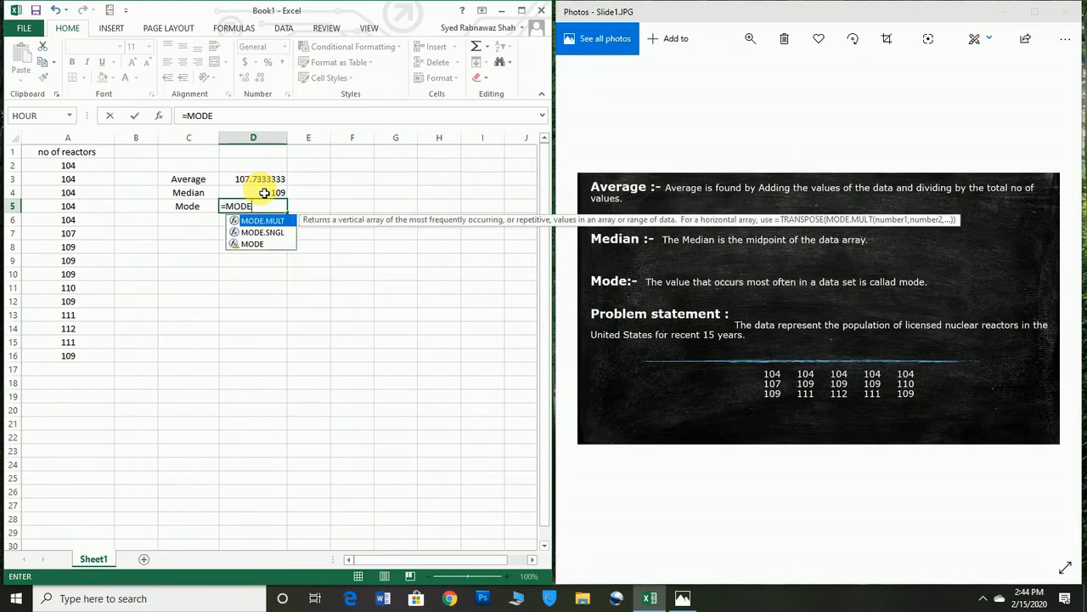
text(()
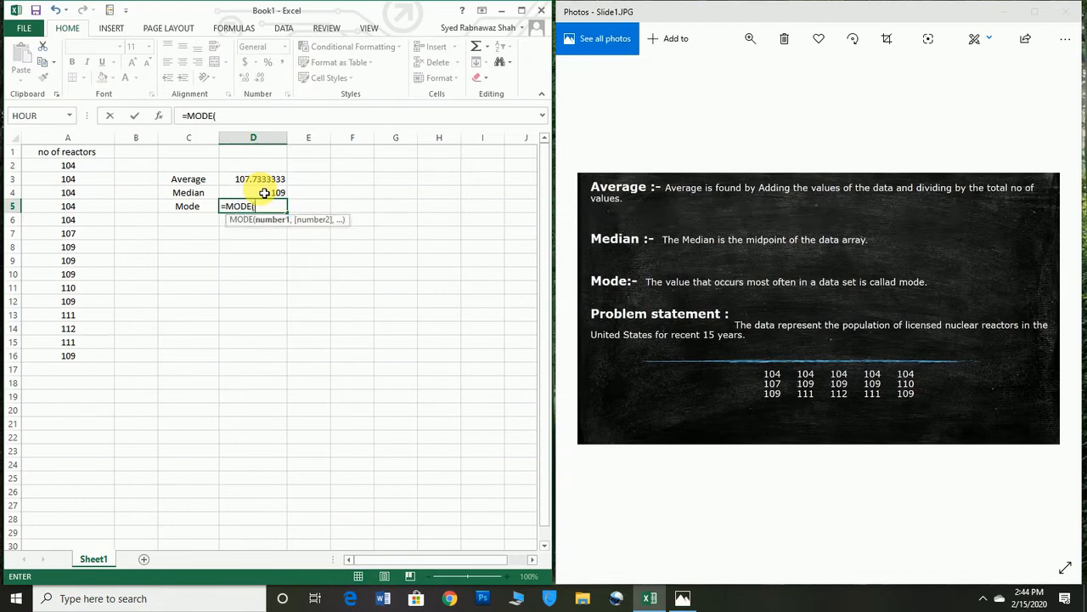
key(Down)
key(Left)
key(Left)
key(Left)
key(Up)
key(Up)
key(Up)
key(Up)
key(shift+Down)
key(shift+Down)
key(shift+Down)
key(shift+Down)
key(shift+Down)
key(shift+Down)
key(shift+Down)
key(shift+Down)
key(shift+Down)
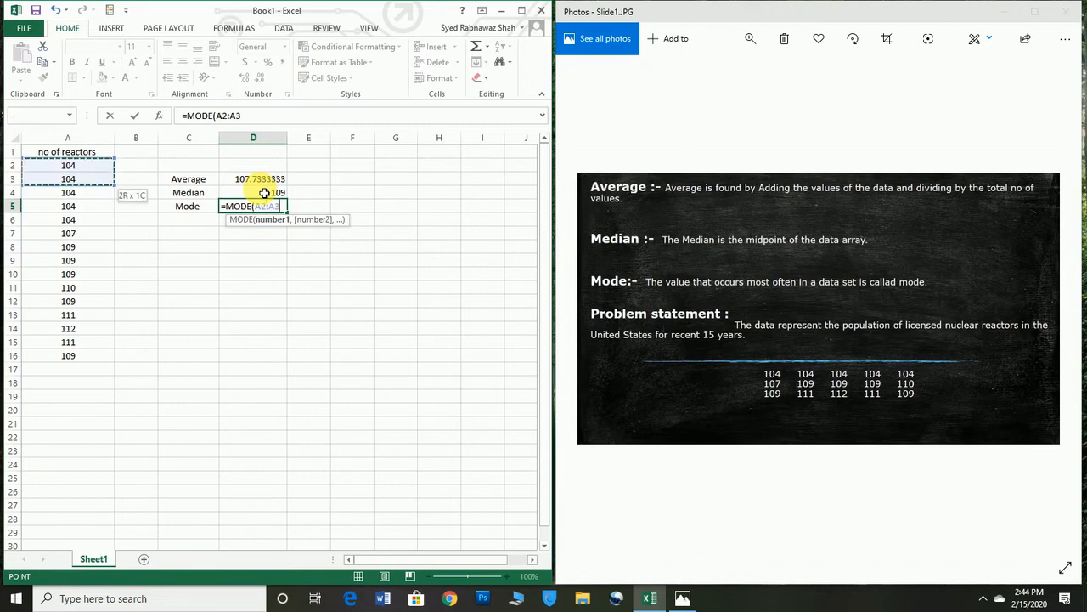
key(shift+Down)
key(shift+Down)
key(shift+Down)
key(shift+Down)
key(shift+Down)
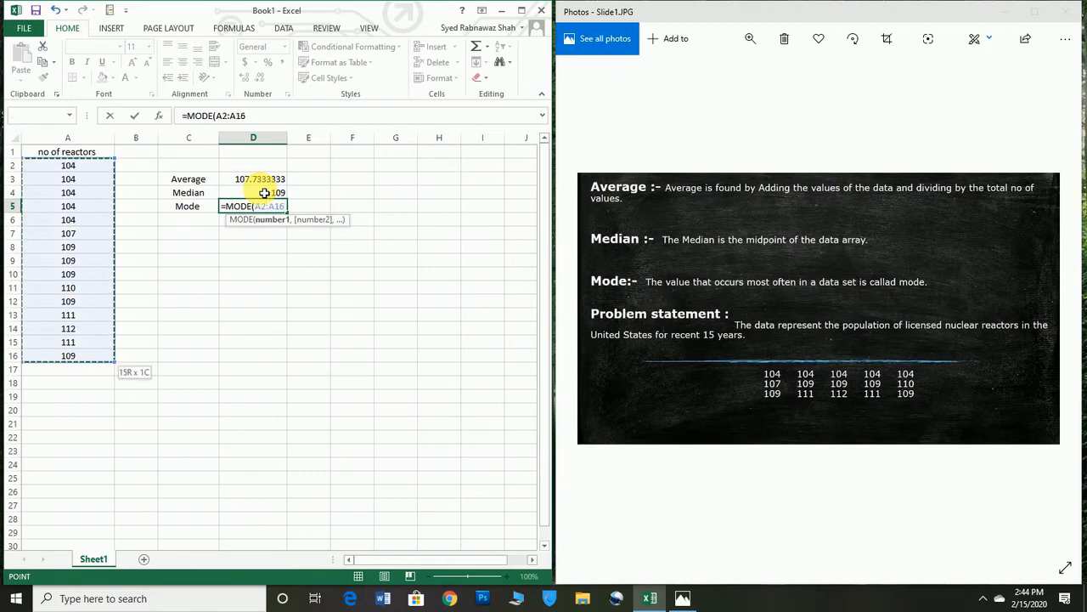
text(0)
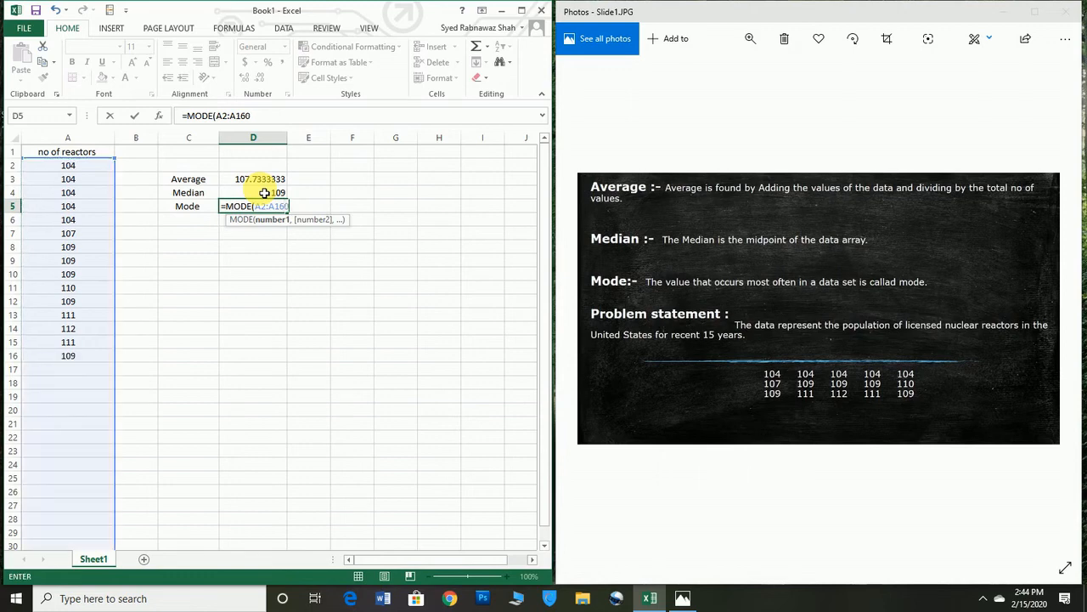
key(BackSpace)
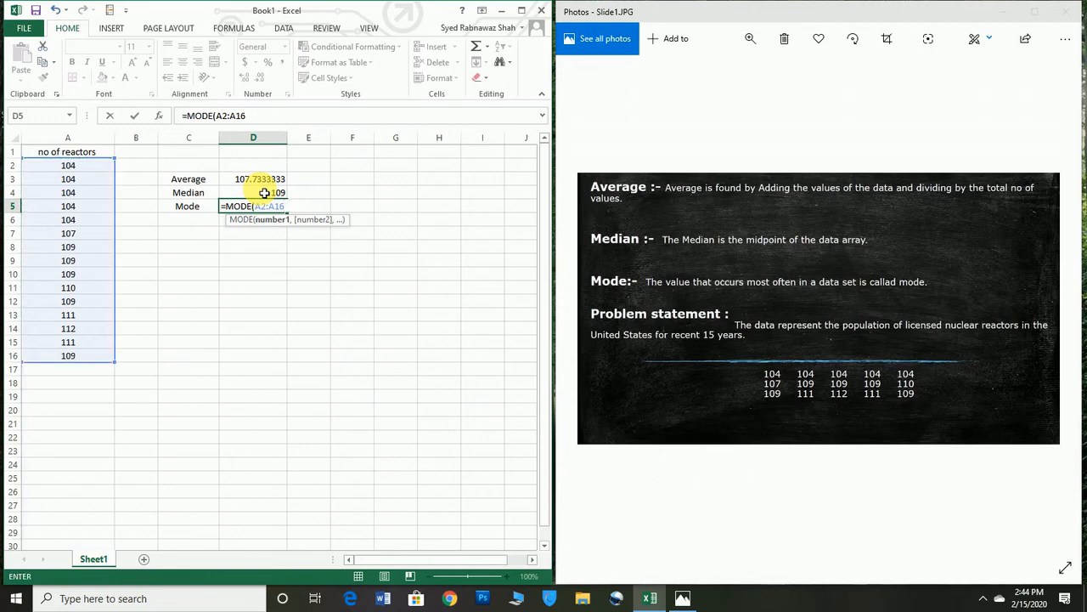
text())
key(Return)
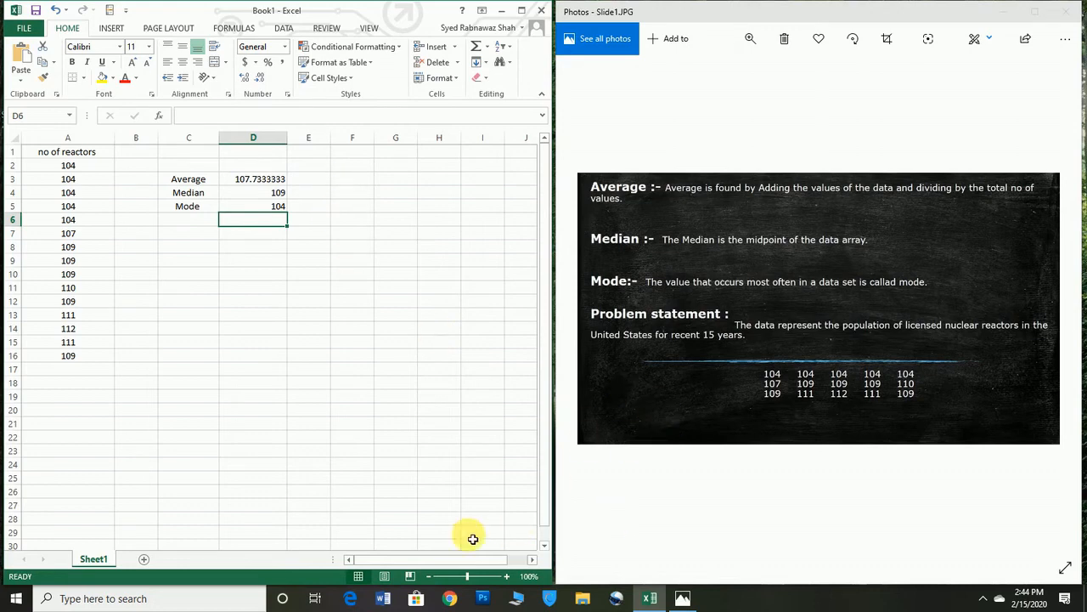
Step: Search Windows for Notepad and open a blank document in it
click(115, 598)
text(NO)
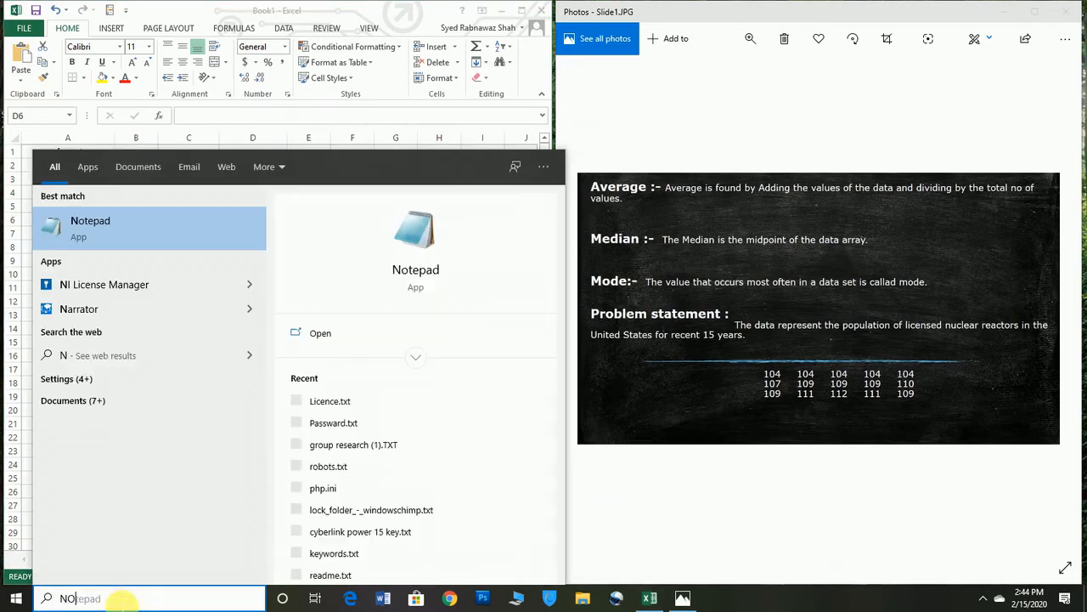
click(110, 223)
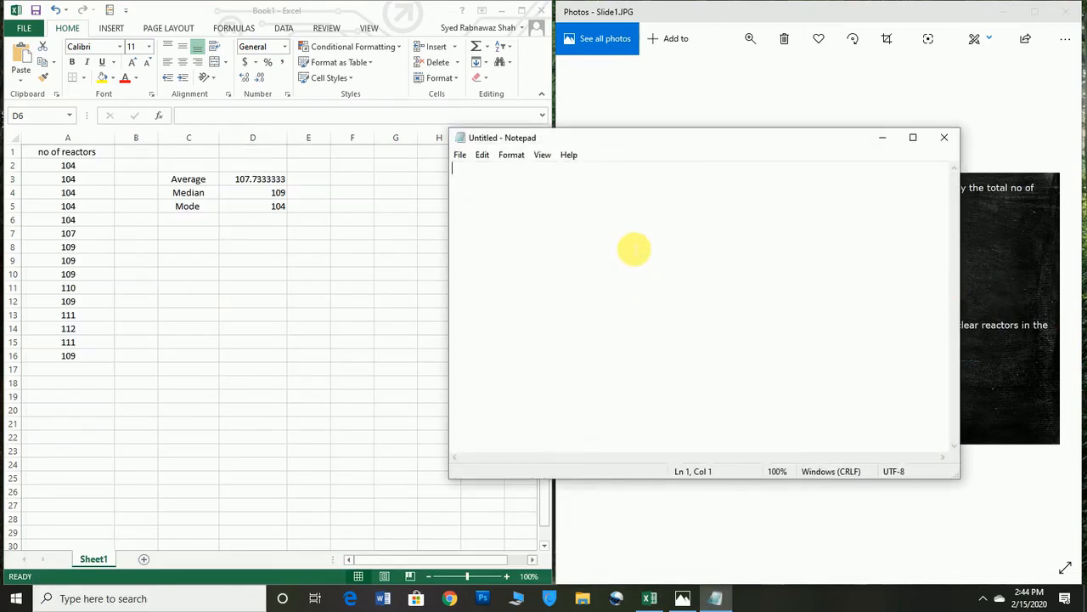
text(T)
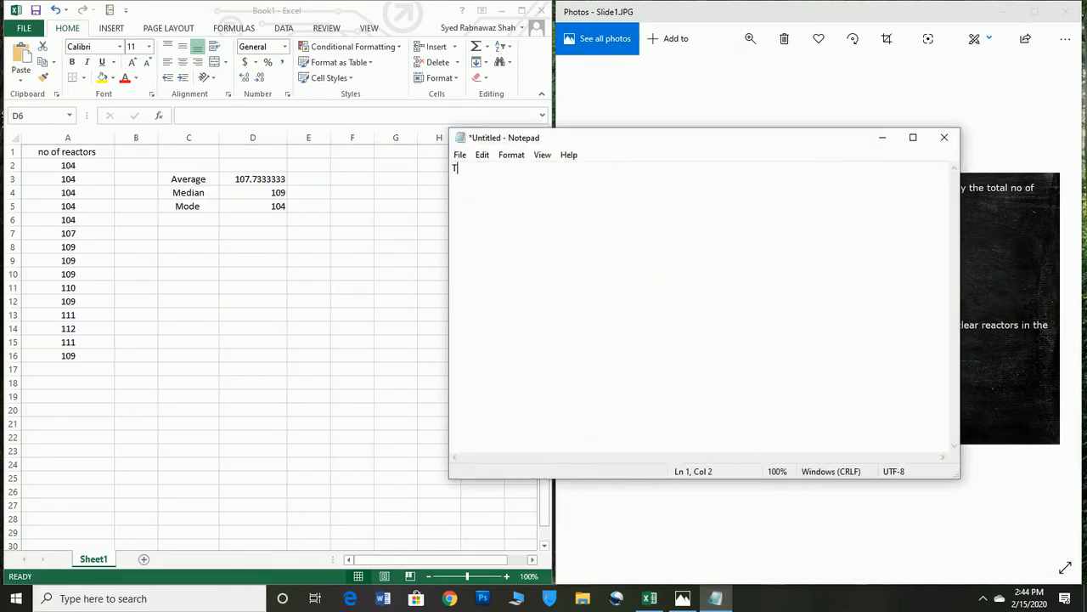
text(HANK YOU)
key(BackSpace)
key(BackSpace)
key(BackSpace)
key(BackSpace)
key(BackSpace)
key(BackSpace)
key(BackSpace)
Step: Write the opening words "THIS IS A SIMPLEST WAY TO" on the first line of the note
key(BackSpace)
text(HIS)
text( TS)
key(BackSpace)
key(BackSpace)
key(BackSpace)
text(IS A SIMPLEST WAY F)
key(BackSpace)
text(TO)
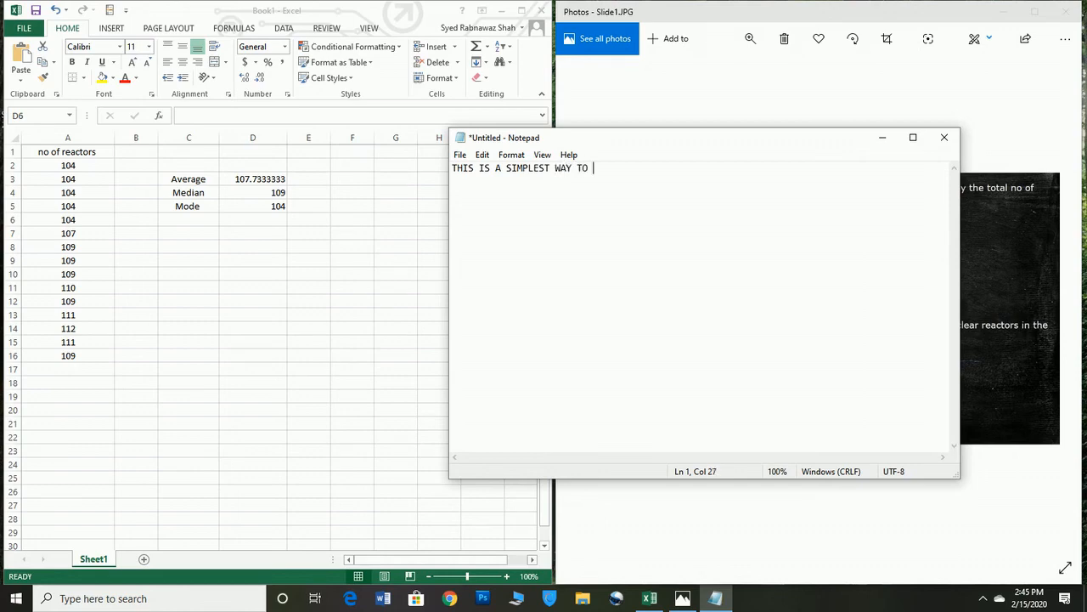
text( FIND THE AVERAGE/MEAN)
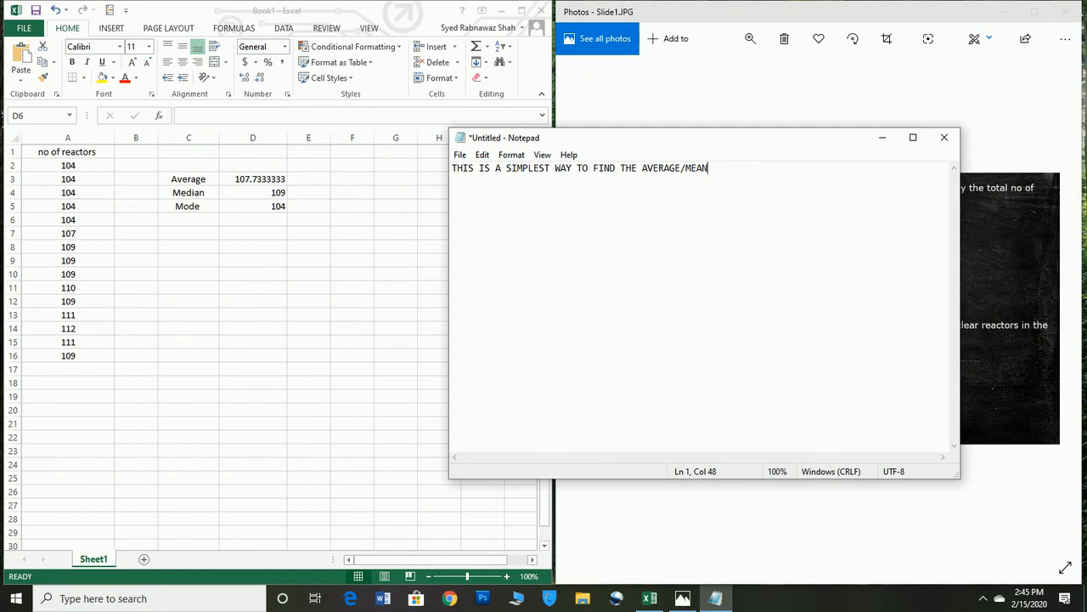
Step: Complete the note's sentence with ",MODE, MEDIAN" and a blank line below it, and close Notepad without saving
text(,MODE, MEDIAN)
key(Return)
key(Return)
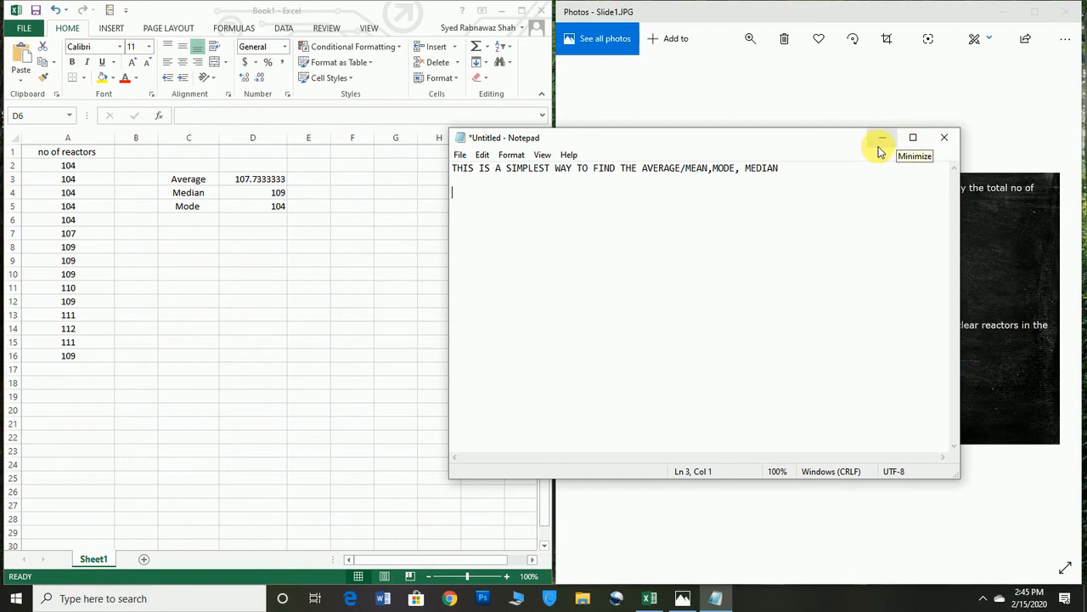
click(942, 139)
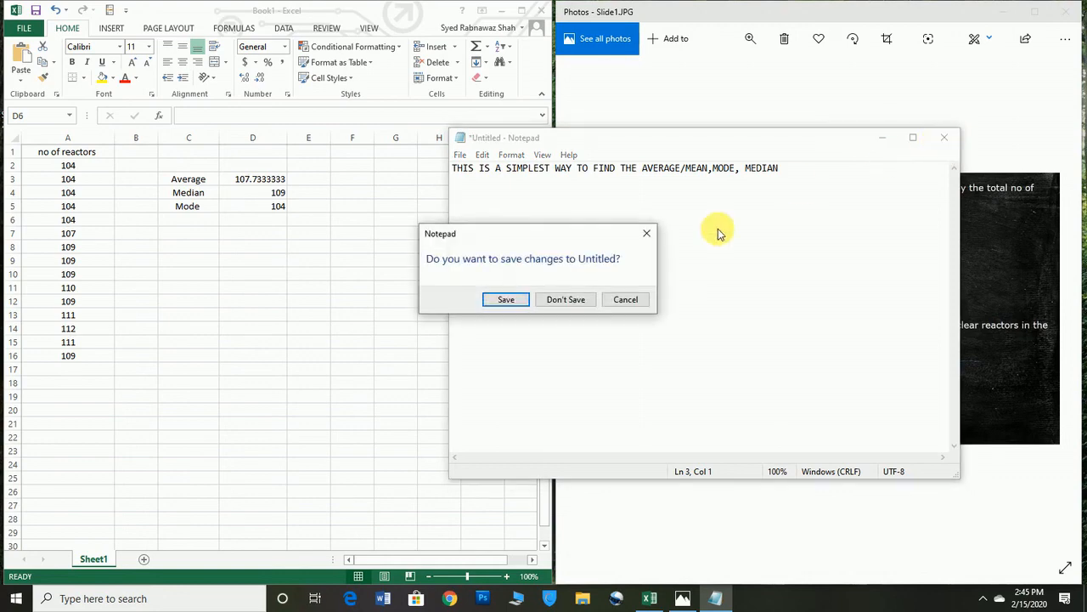
click(566, 299)
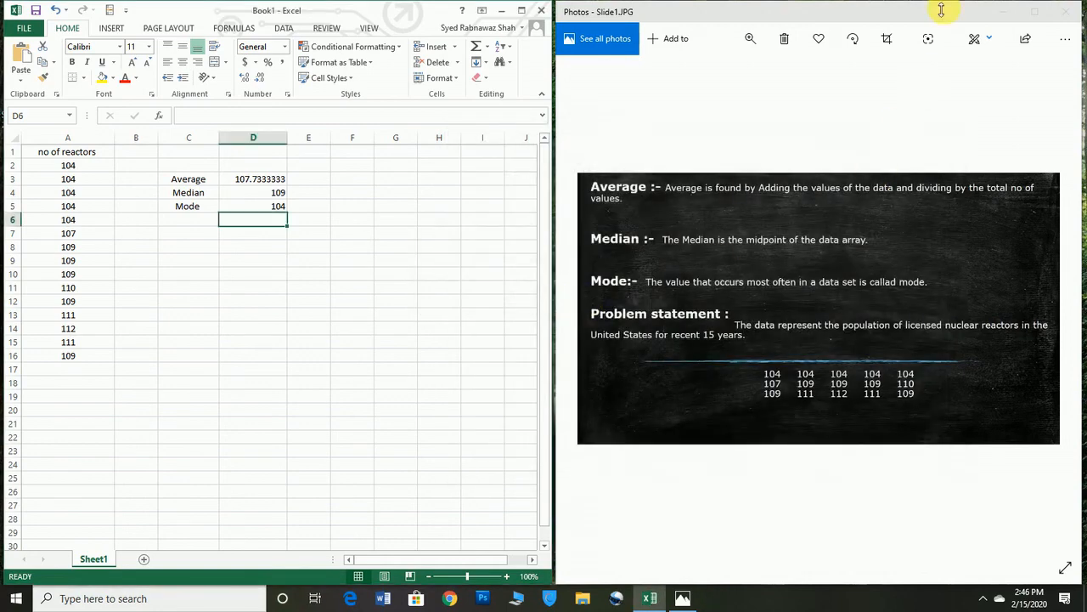